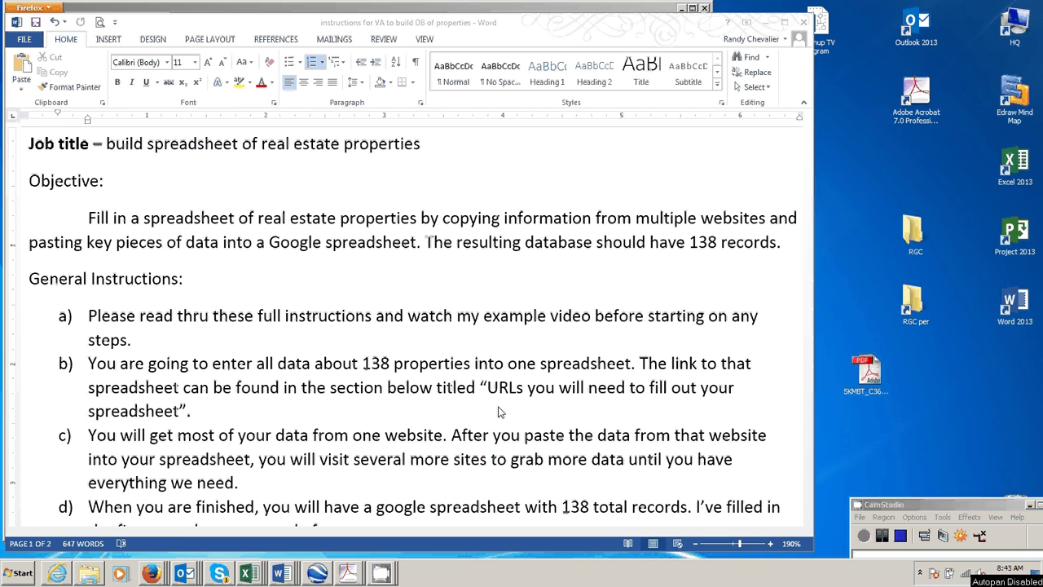
Open the NORA property list spreadsheet from the goo.gl link in the Word instructions.
{"action": "scroll", "coordinate": [500, 412], "scroll_direction": "down", "scroll_amount": 3}
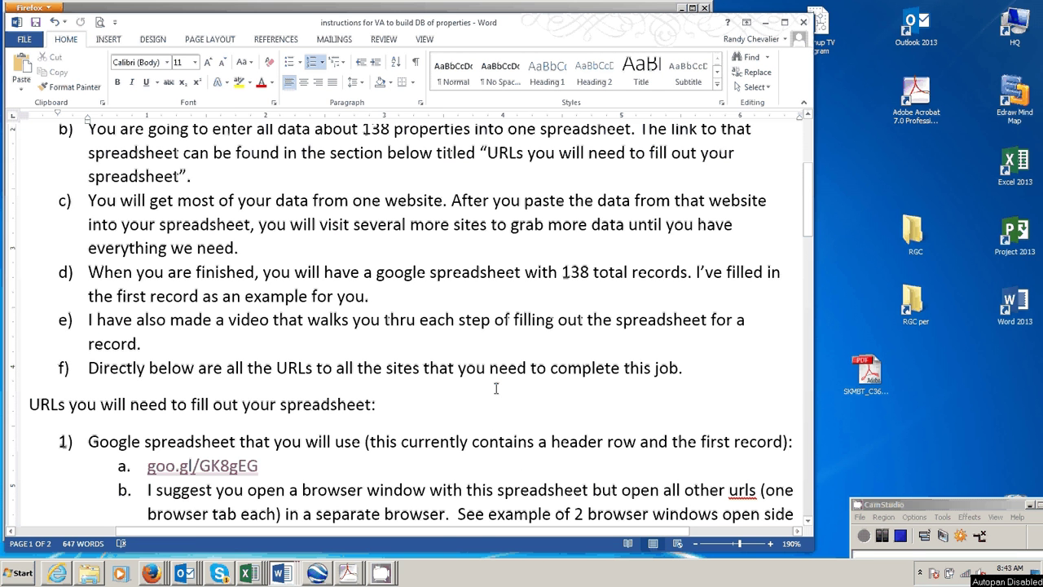
{"action": "scroll", "coordinate": [495, 388], "scroll_direction": "up", "scroll_amount": 3}
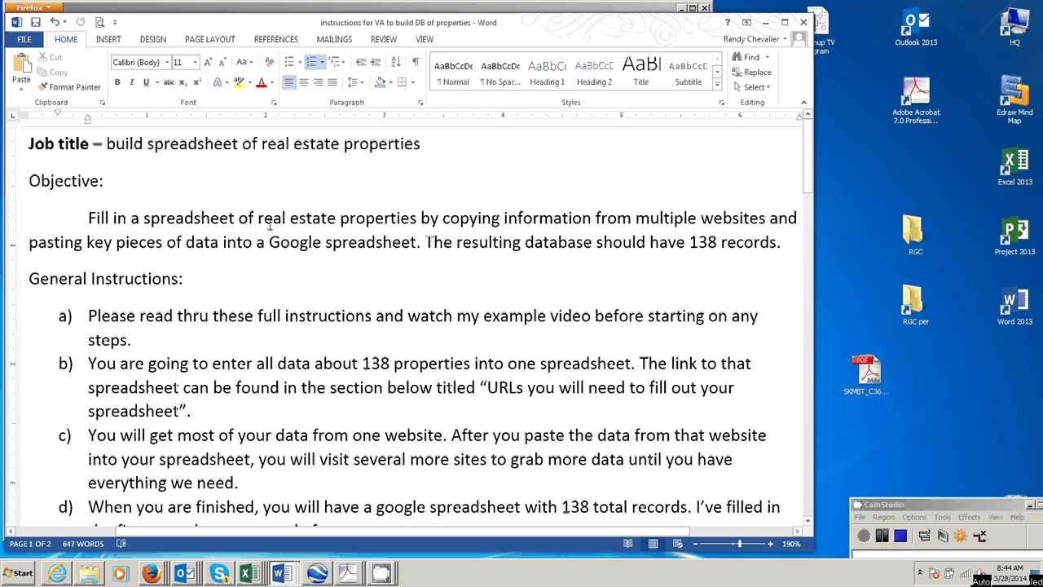
{"action": "scroll", "coordinate": [251, 301], "scroll_direction": "down", "scroll_amount": 3}
{"action": "scroll", "coordinate": [251, 301], "scroll_direction": "down", "scroll_amount": 2}
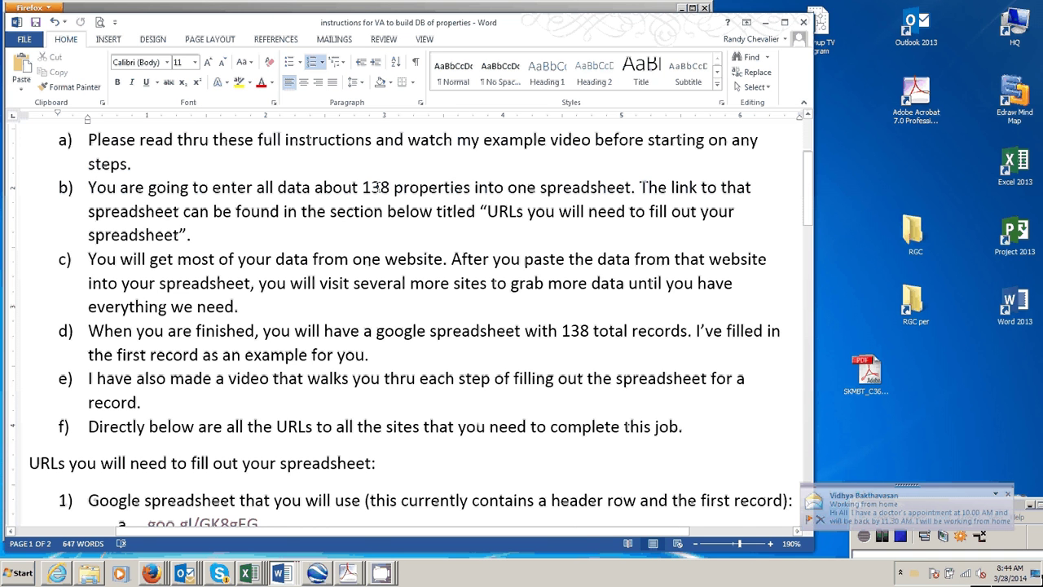
{"action": "scroll", "coordinate": [386, 224], "scroll_direction": "down", "scroll_amount": 6}
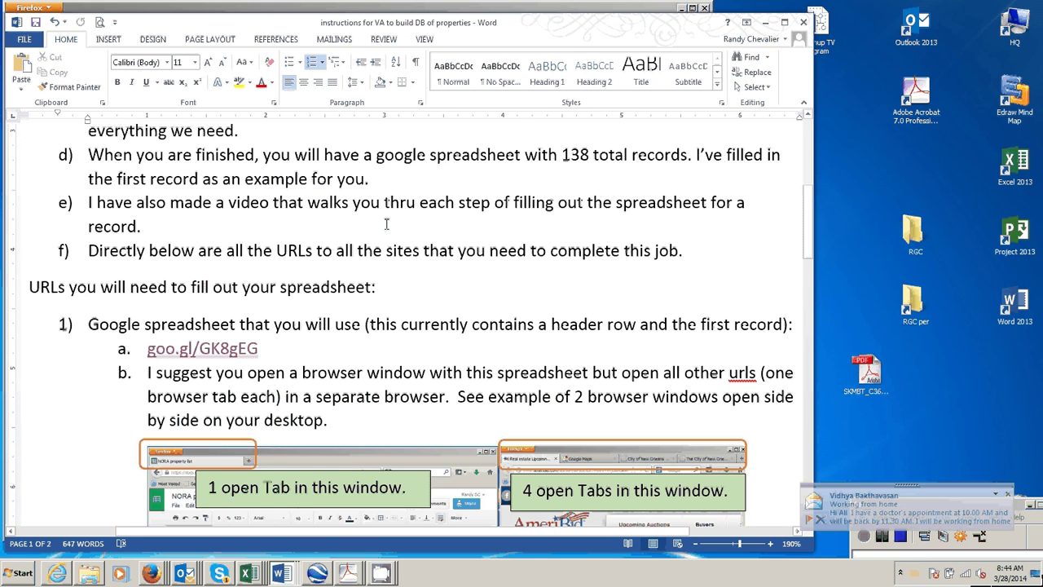
{"action": "scroll", "coordinate": [386, 224], "scroll_direction": "down", "scroll_amount": 4}
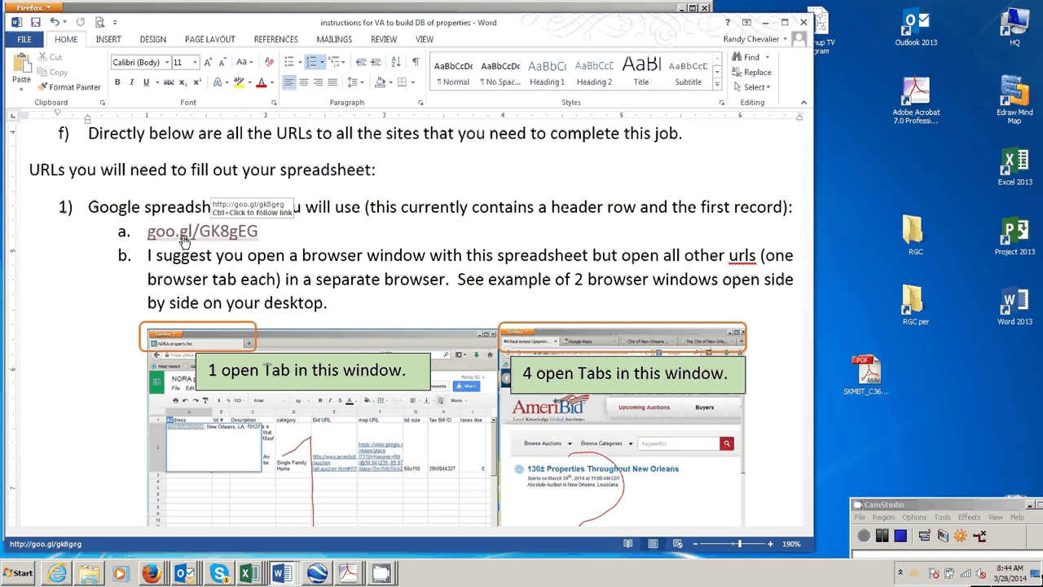
{"action": "left_click", "coordinate": [185, 239], "text": "ctrl"}
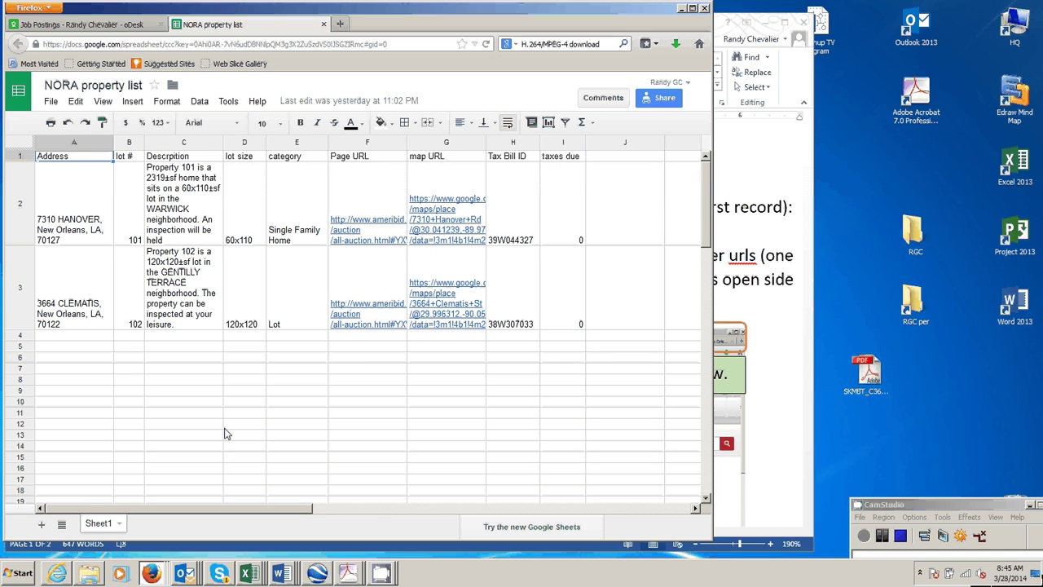
{"action": "left_click", "coordinate": [286, 576]}
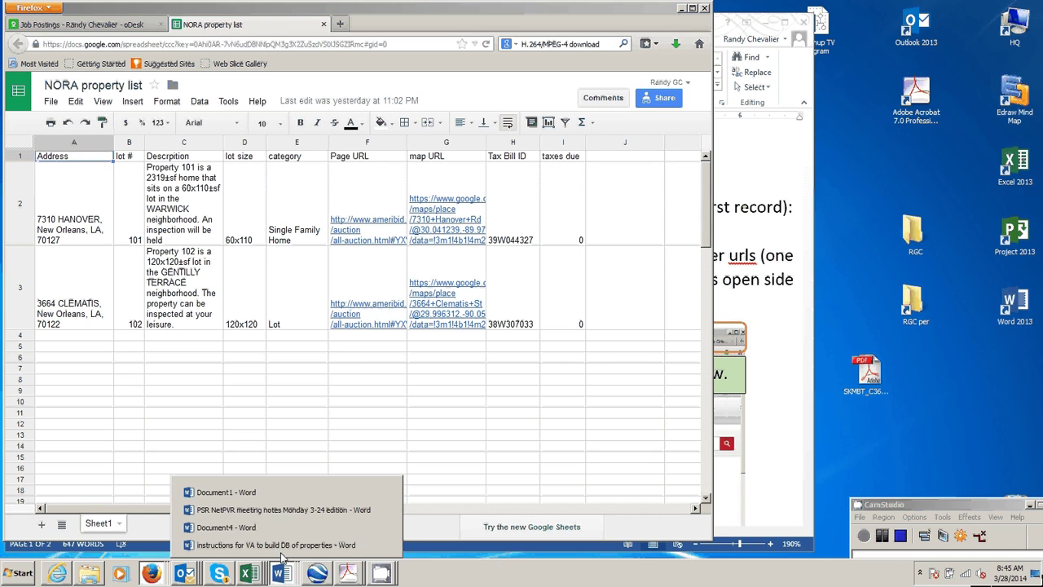
Open the AmeriBid auction page linked in section 2 of the instructions in a new Firefox tab.
{"action": "left_click", "coordinate": [281, 546]}
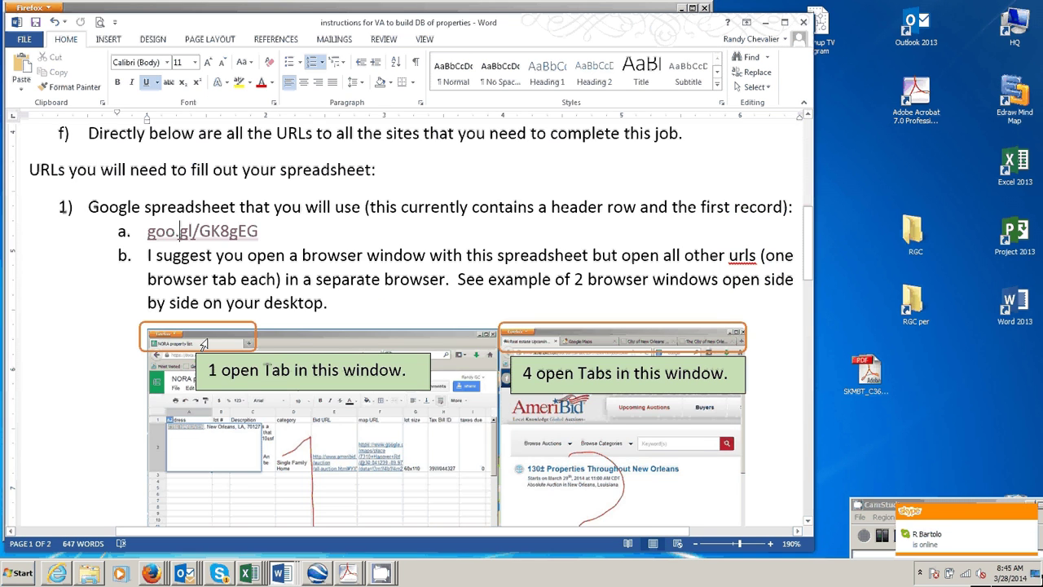
{"action": "scroll", "coordinate": [196, 330], "scroll_direction": "down", "scroll_amount": 3}
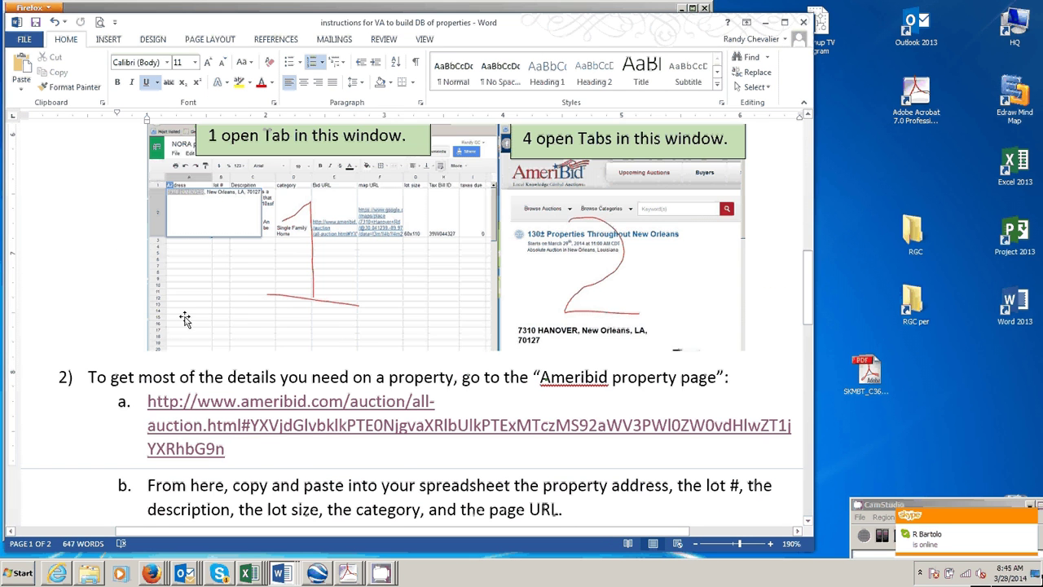
{"action": "scroll", "coordinate": [185, 319], "scroll_direction": "down", "scroll_amount": 2}
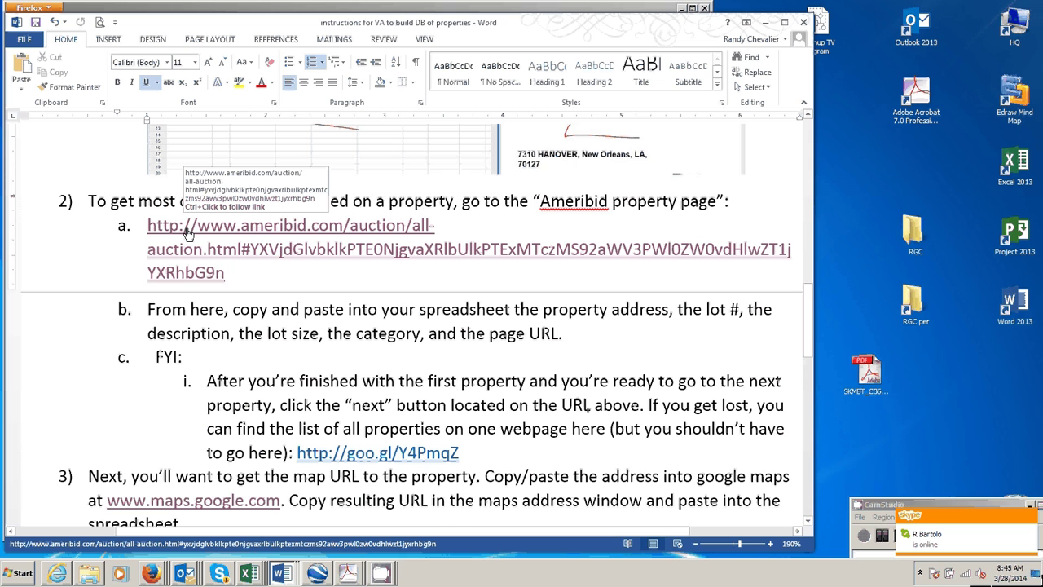
{"action": "left_click", "coordinate": [187, 234], "text": "ctrl"}
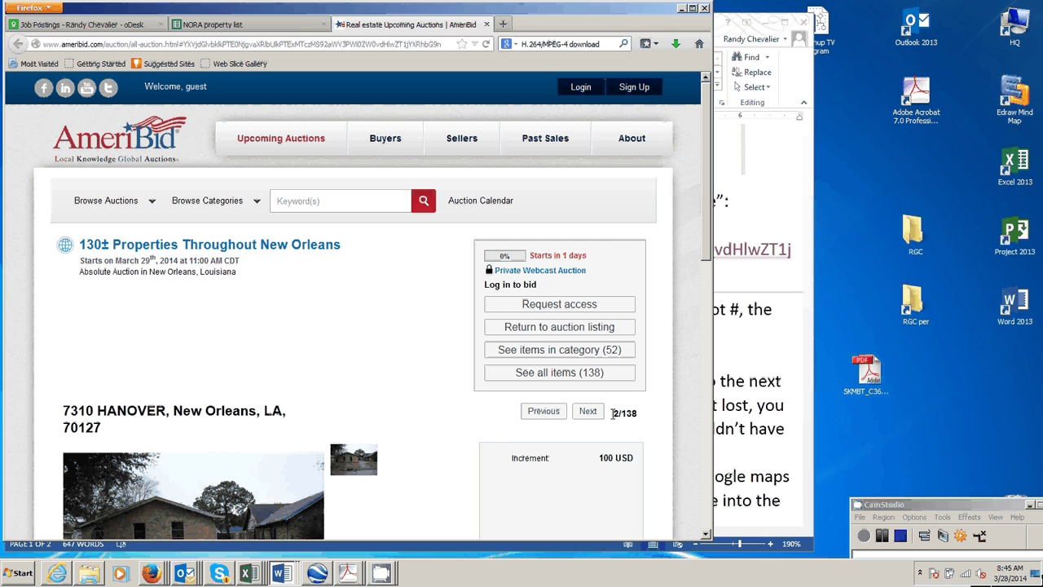
{"action": "left_click", "coordinate": [589, 411]}
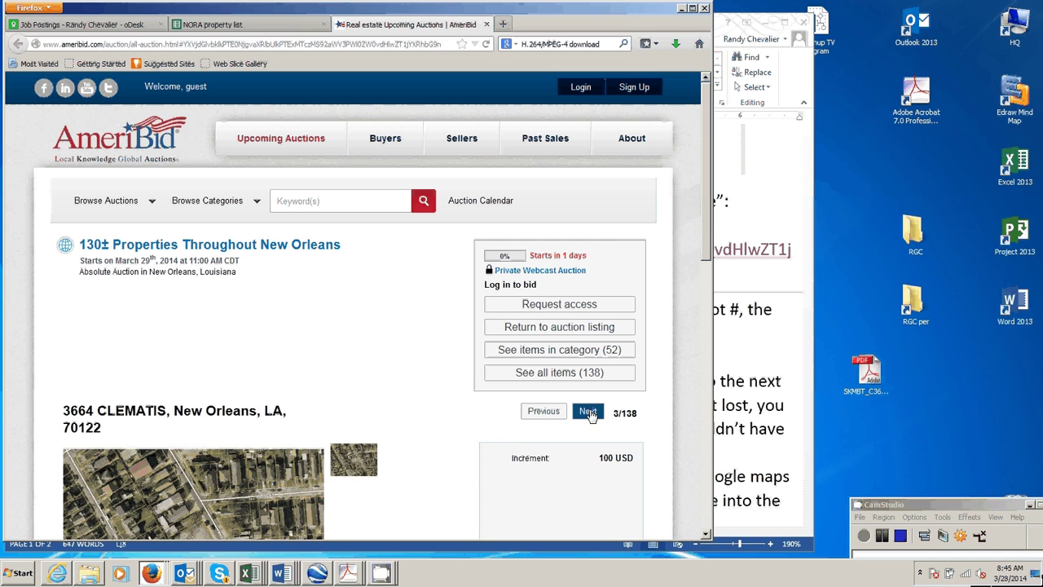
{"action": "left_click", "coordinate": [588, 412]}
{"action": "left_click", "coordinate": [589, 411]}
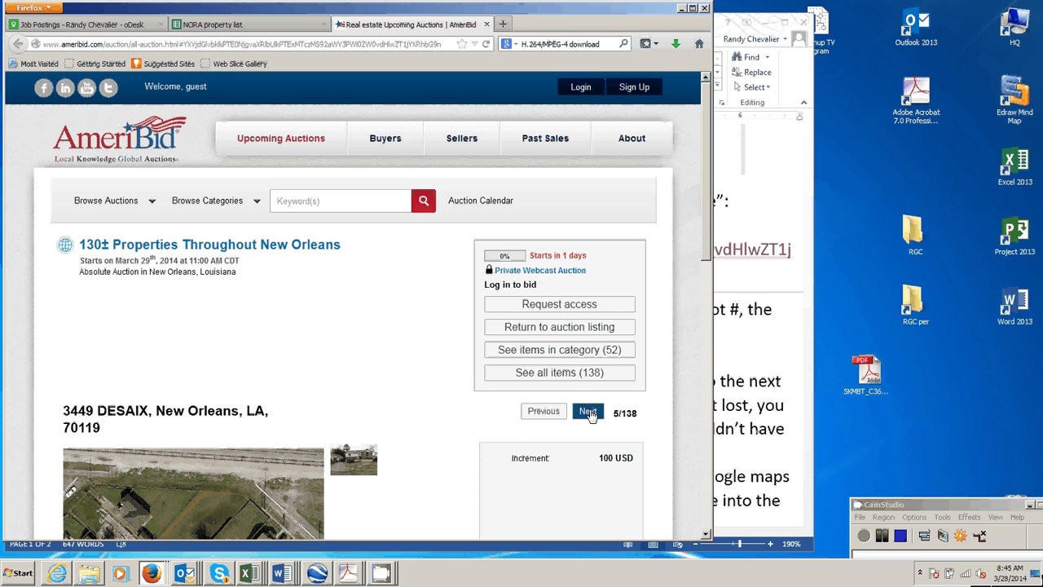
{"action": "left_click", "coordinate": [543, 411]}
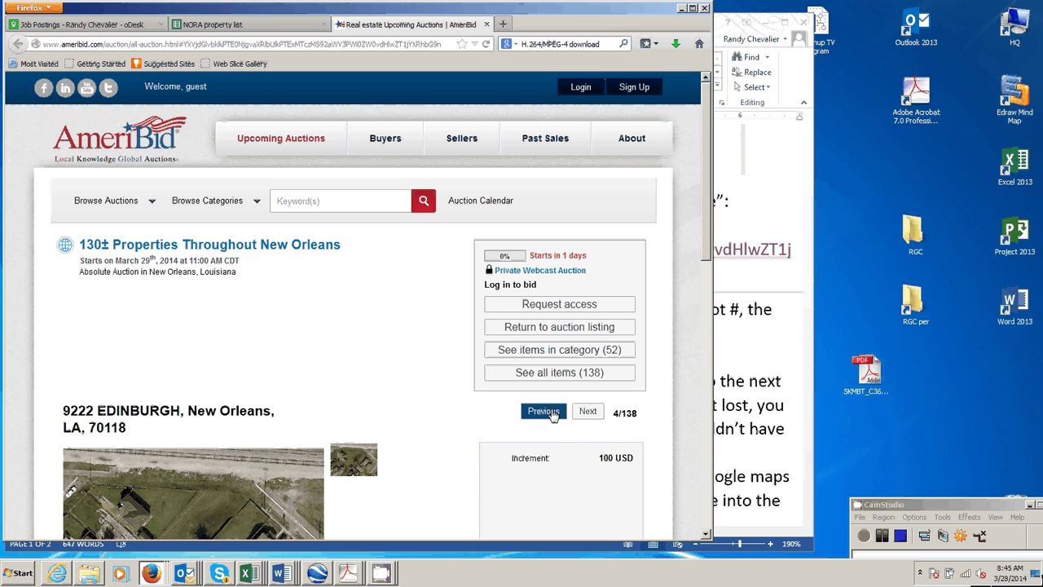
{"action": "left_click", "coordinate": [552, 414]}
{"action": "left_click", "coordinate": [552, 414]}
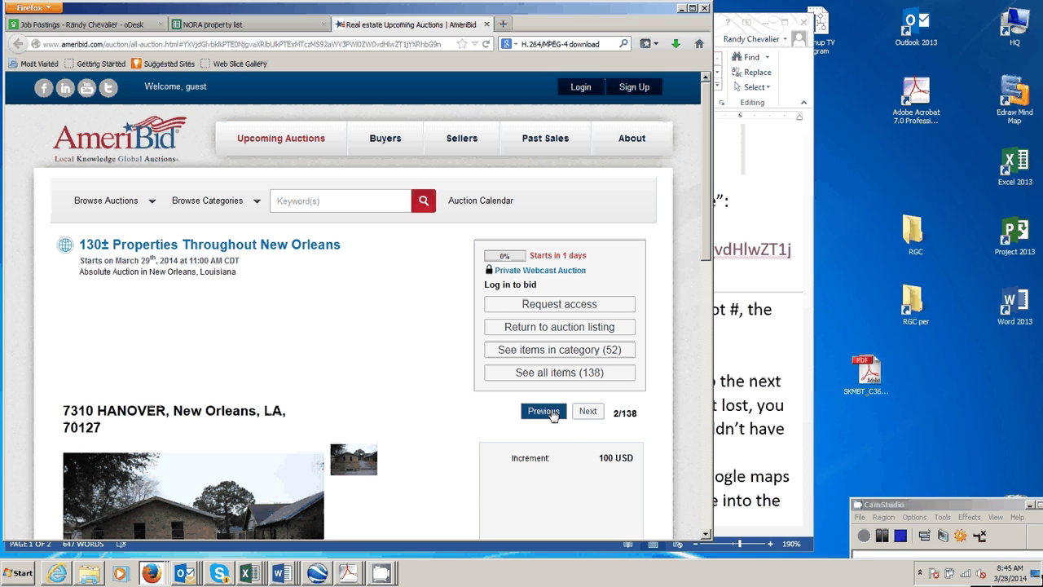
{"action": "left_click", "coordinate": [551, 414]}
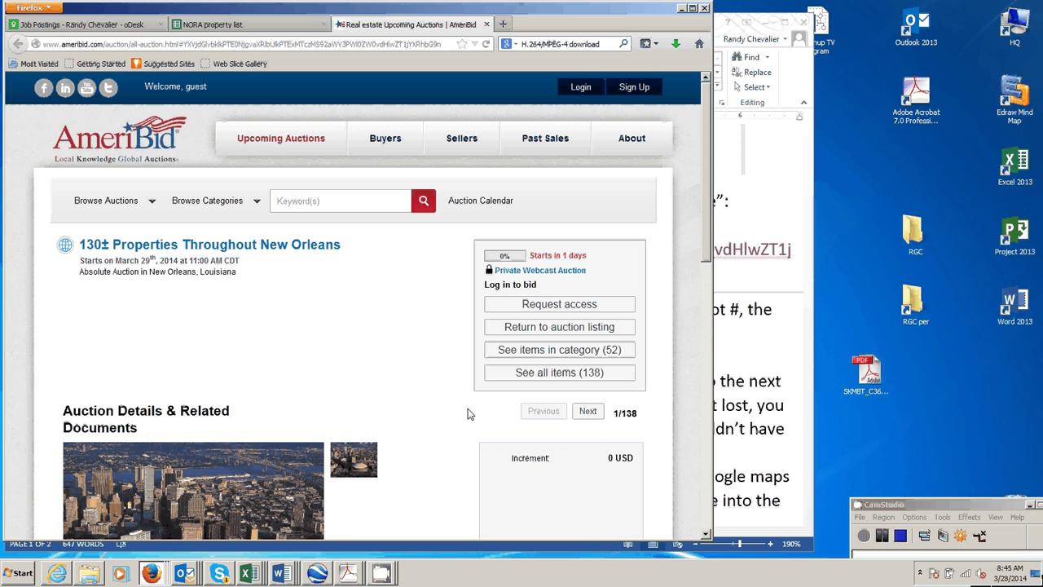
{"action": "left_click", "coordinate": [587, 411]}
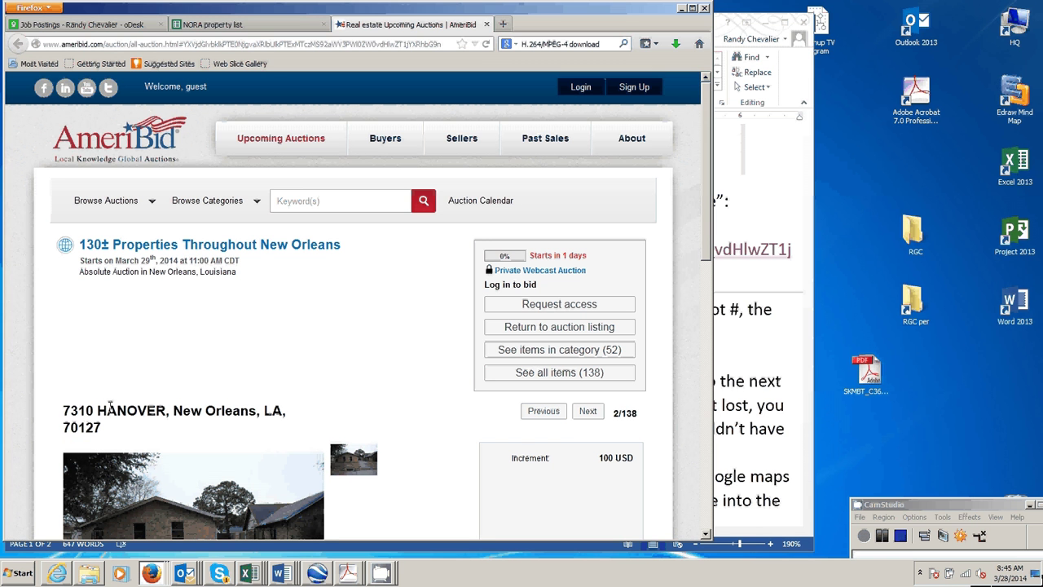
{"action": "left_click", "coordinate": [245, 25]}
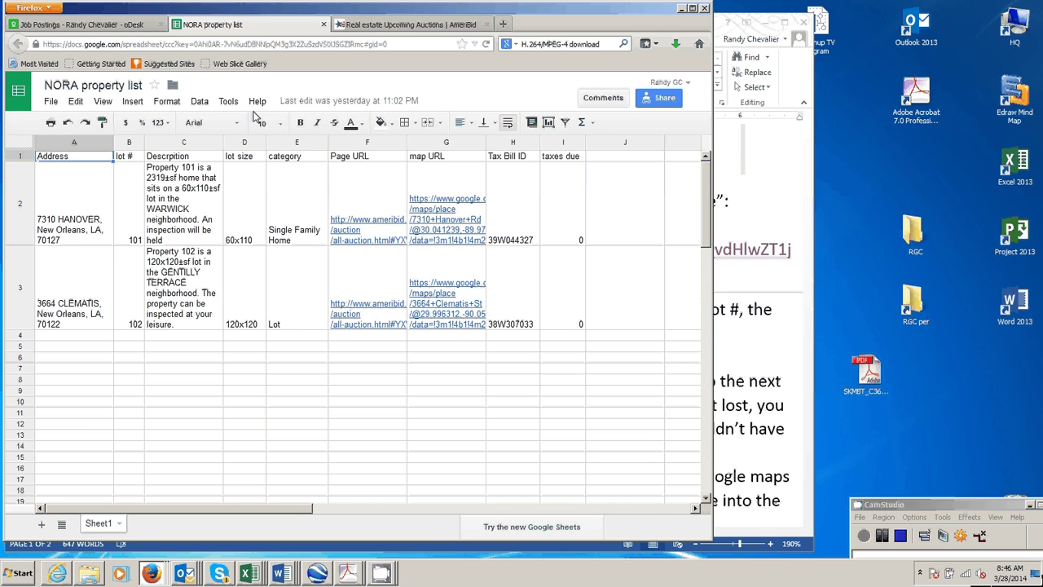
{"action": "left_click", "coordinate": [375, 24]}
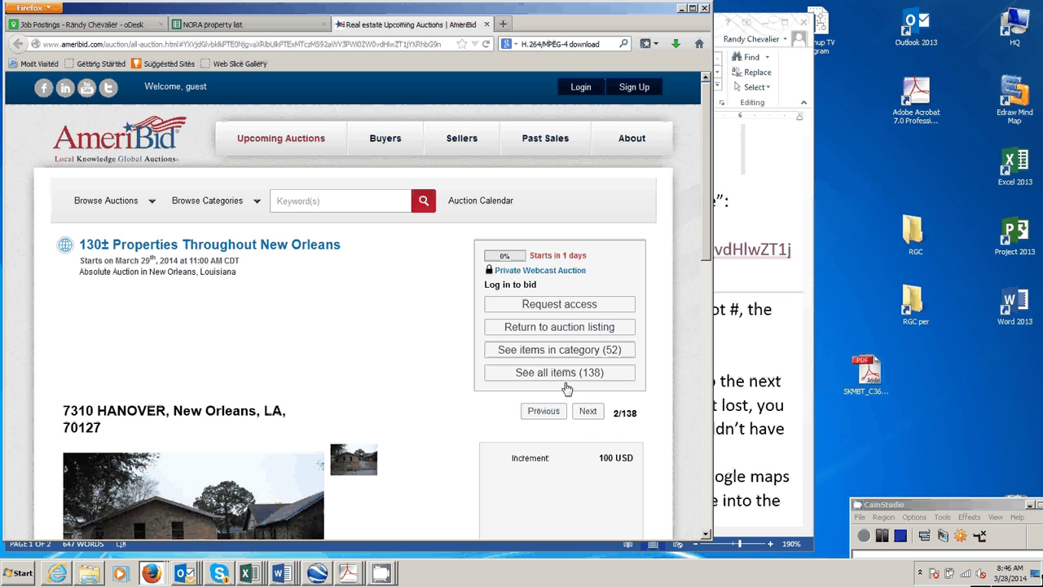
{"action": "left_click", "coordinate": [588, 412]}
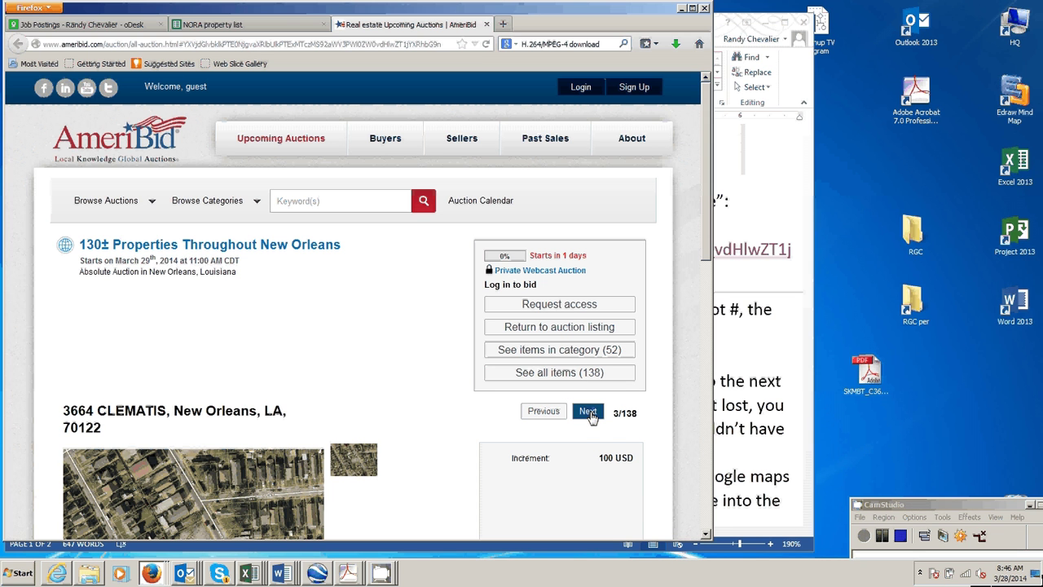
{"action": "left_click", "coordinate": [589, 411]}
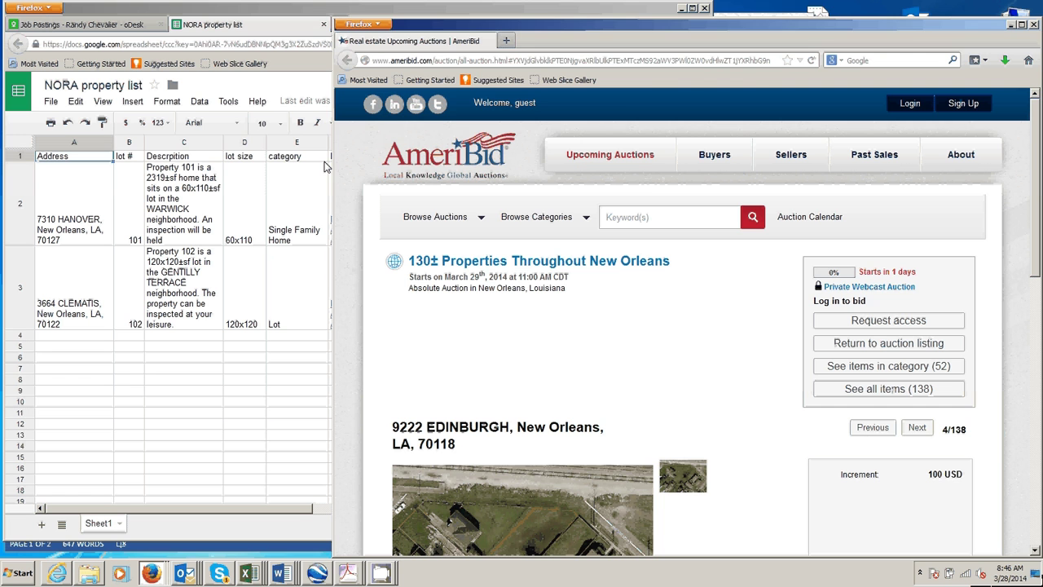
Resize and reposition the AmeriBid and spreadsheet windows so they sit side by side.
{"action": "left_click_drag", "start_coordinate": [325, 167], "coordinate": [603, 62]}
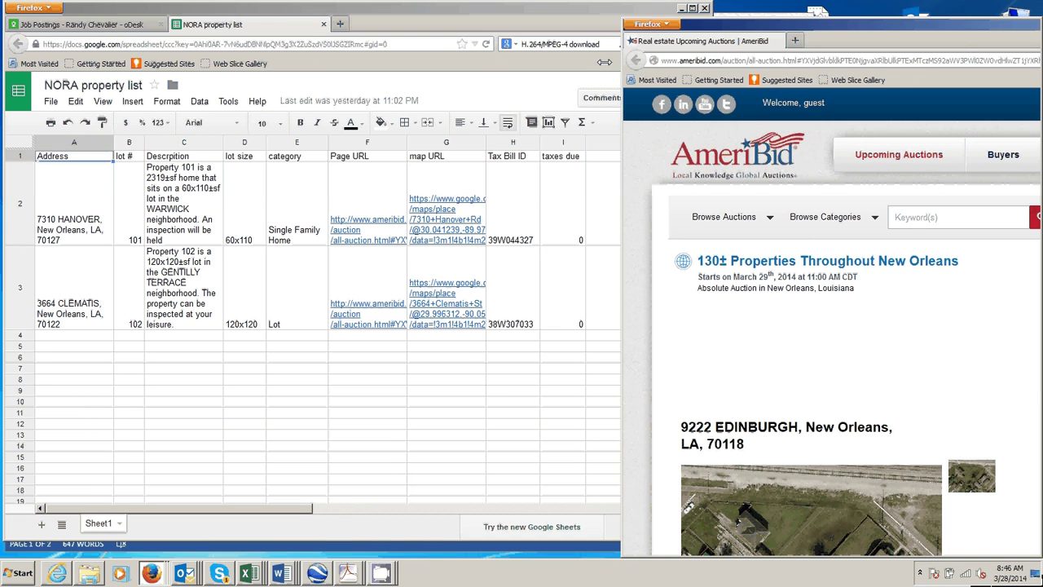
{"action": "left_click", "coordinate": [605, 62]}
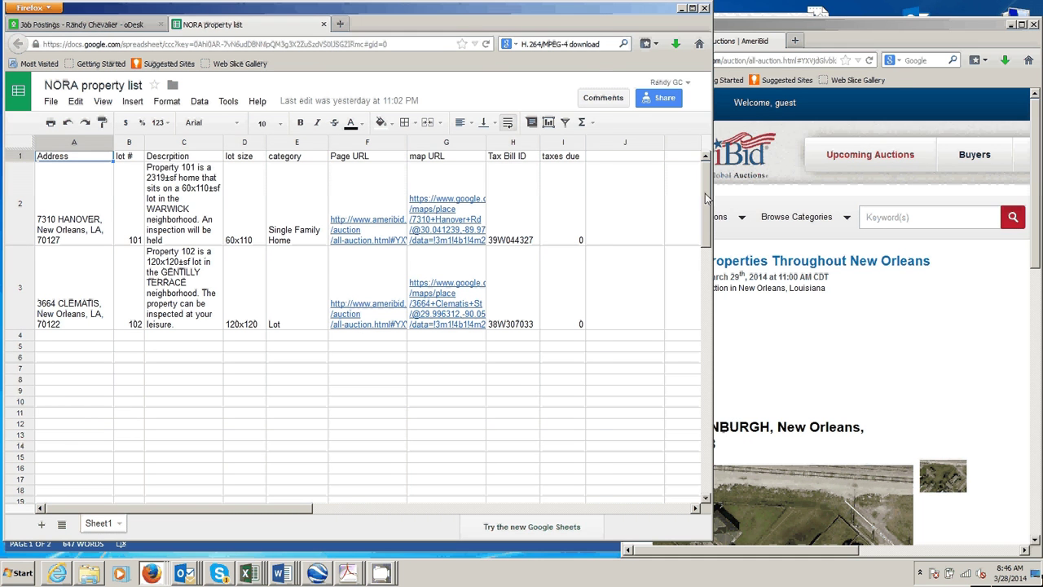
{"action": "left_click_drag", "start_coordinate": [705, 193], "coordinate": [597, 203]}
{"action": "left_click_drag", "start_coordinate": [740, 30], "coordinate": [732, 9]}
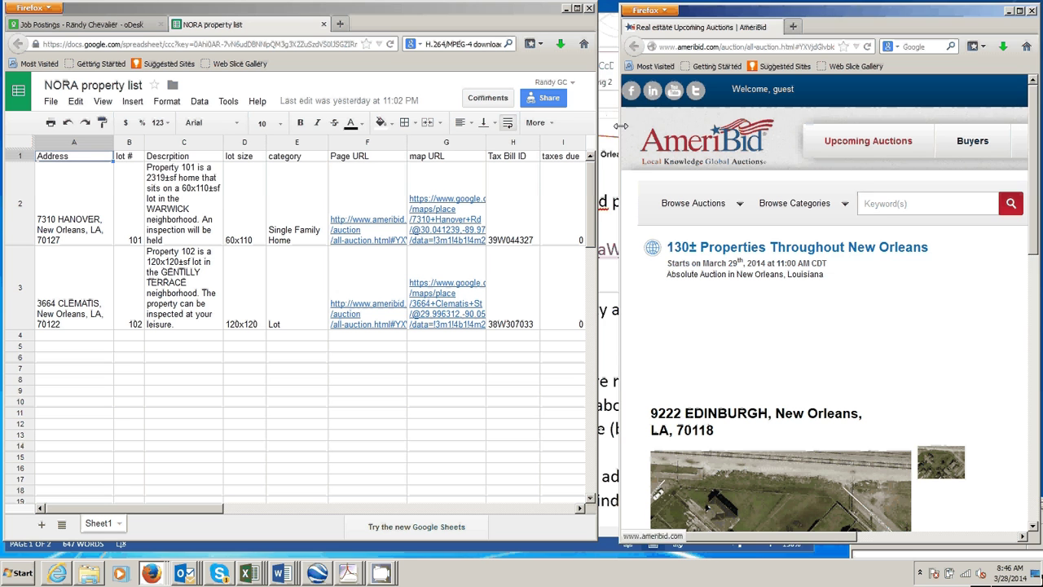
{"action": "left_click_drag", "start_coordinate": [621, 125], "coordinate": [601, 129]}
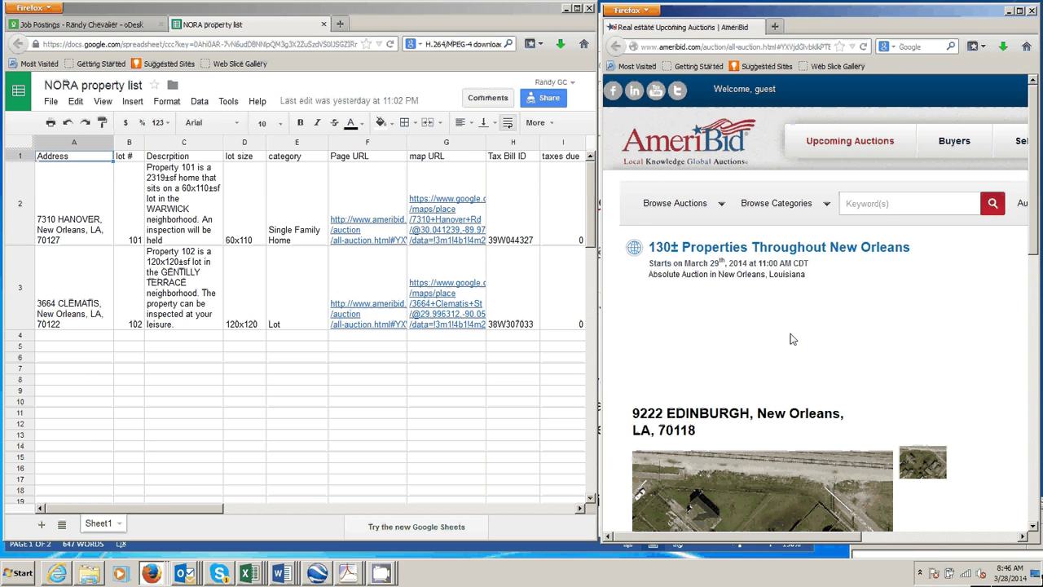
{"action": "scroll", "coordinate": [790, 339], "scroll_direction": "down", "scroll_amount": 3}
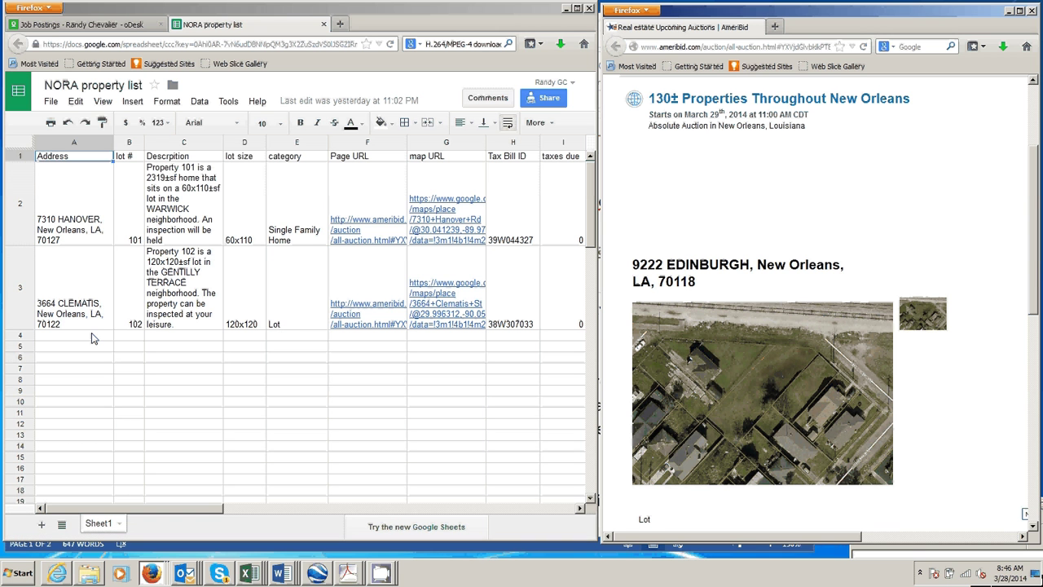
Copy the lot size 60x140 from the AmeriBid description into cell D4.
{"action": "scroll", "coordinate": [731, 293], "scroll_direction": "down", "scroll_amount": 5}
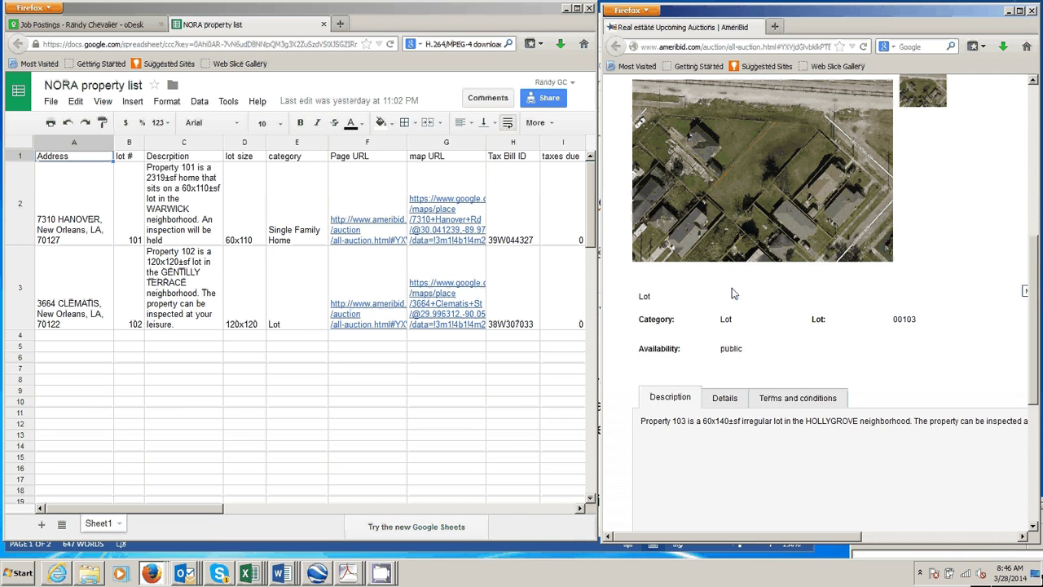
{"action": "double_click", "coordinate": [908, 318]}
{"action": "left_click_drag", "start_coordinate": [704, 420], "coordinate": [732, 422]}
{"action": "key", "text": "ctrl+c"}
{"action": "left_click", "coordinate": [260, 337]}
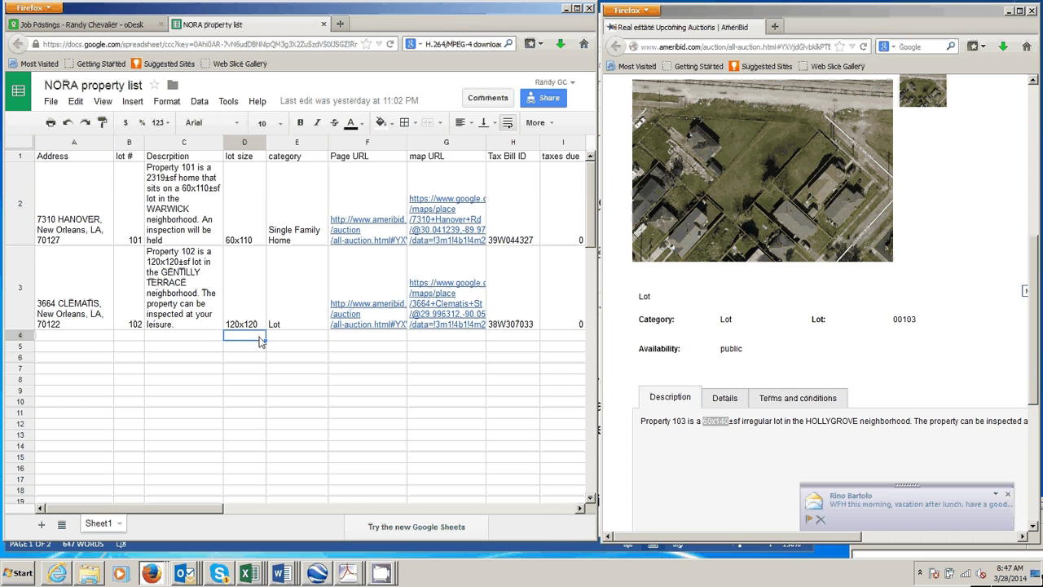
{"action": "key", "text": "ctrl+v"}
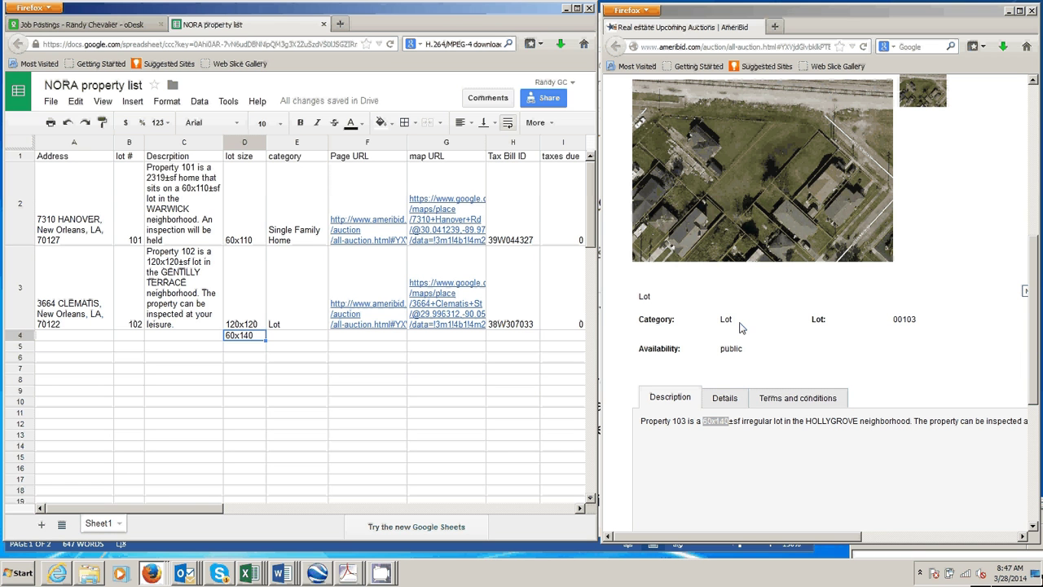
Copy the AmeriBid listing's page URL into cell F4.
{"action": "scroll", "coordinate": [741, 327], "scroll_direction": "up", "scroll_amount": 2}
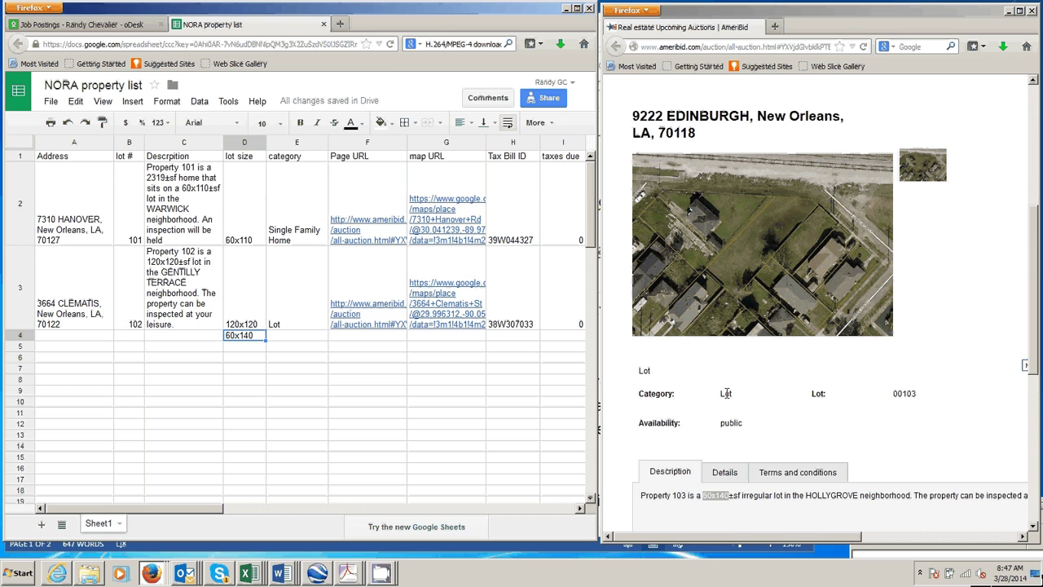
{"action": "double_click", "coordinate": [726, 393]}
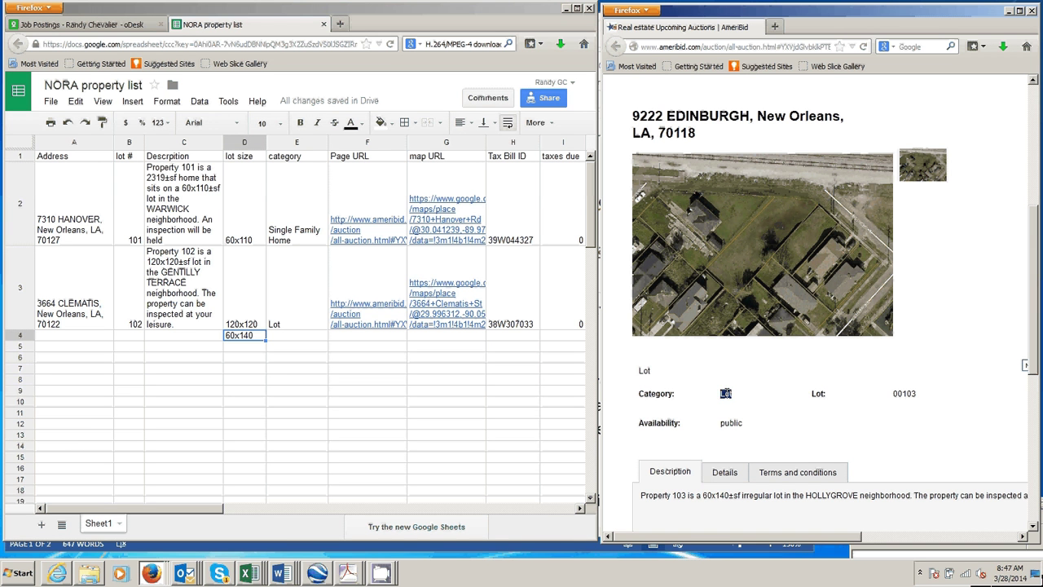
{"action": "left_click", "coordinate": [707, 46]}
{"action": "key", "text": "ctrl+c"}
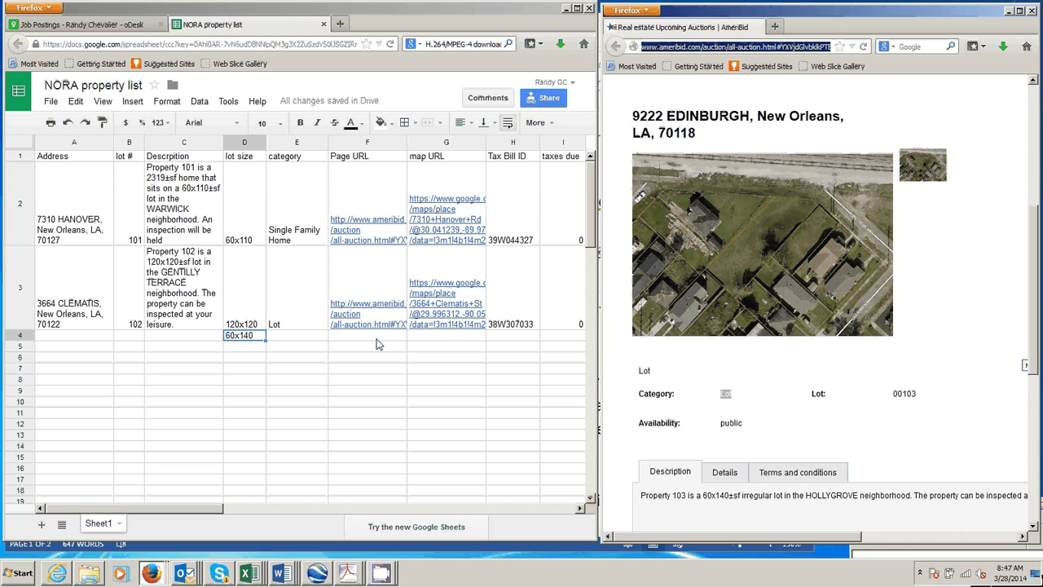
{"action": "left_click", "coordinate": [377, 344]}
{"action": "key", "text": "ctrl+v"}
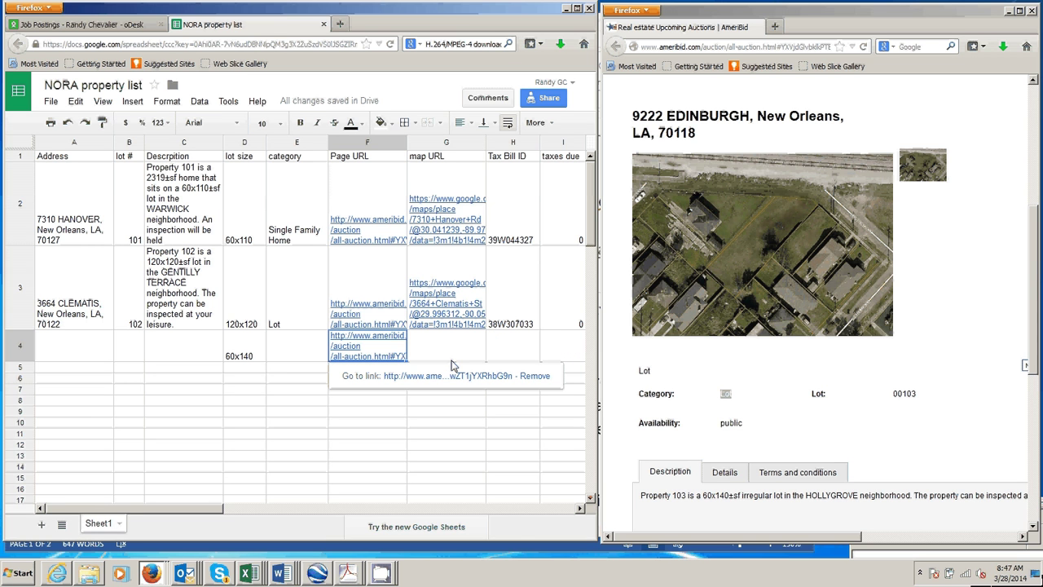
{"action": "left_click", "coordinate": [280, 573]}
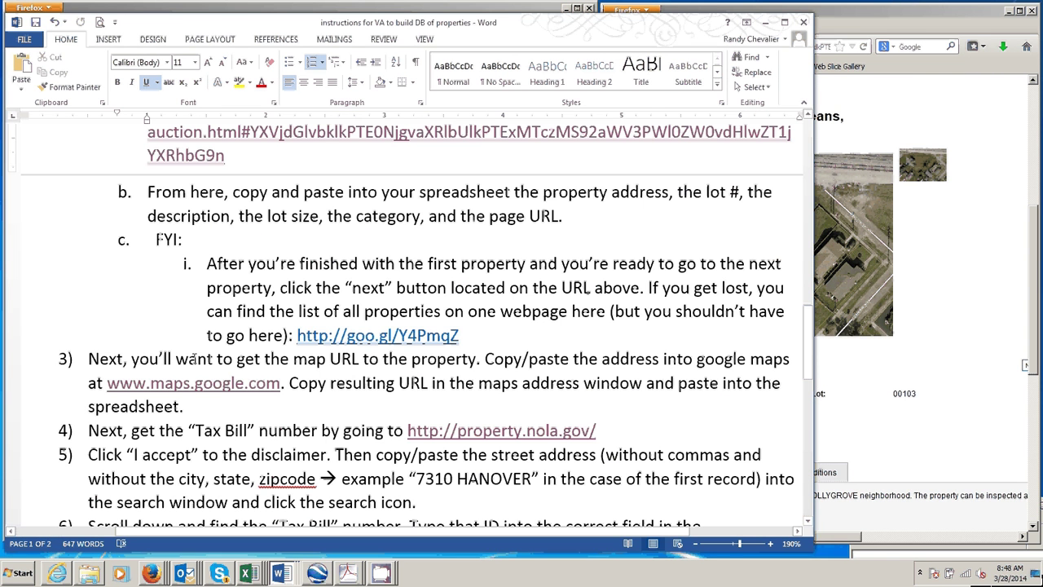
{"action": "left_click", "coordinate": [185, 383]}
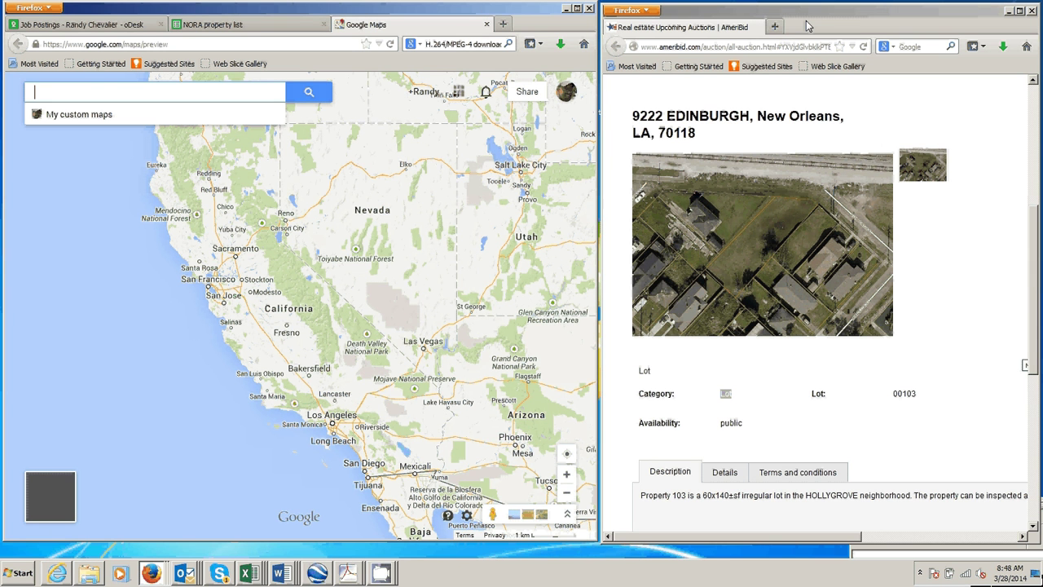
{"action": "left_click_drag", "start_coordinate": [807, 27], "coordinate": [807, 27]}
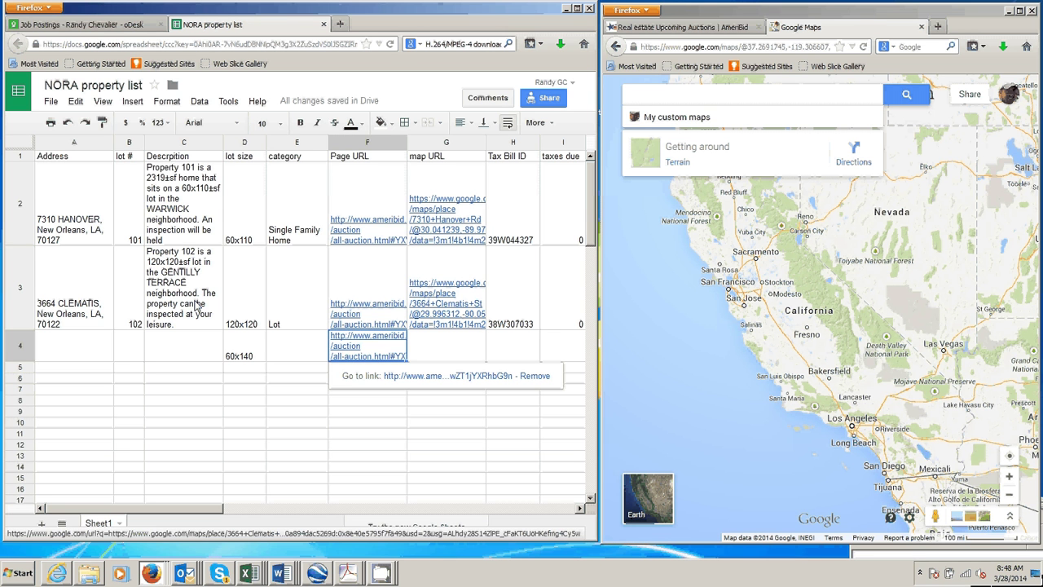
{"action": "double_click", "coordinate": [48, 275]}
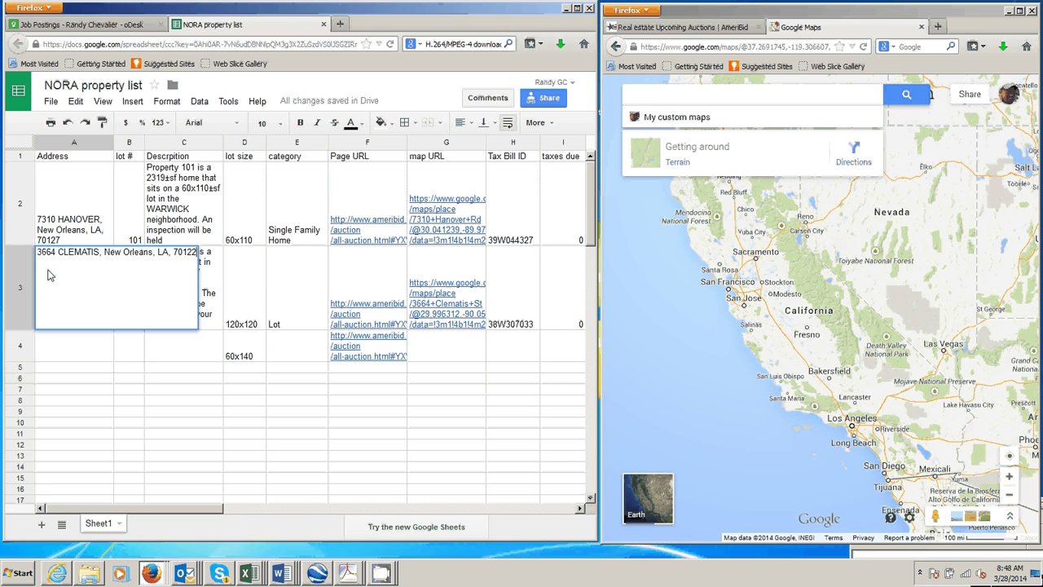
{"action": "left_click_drag", "start_coordinate": [47, 275], "coordinate": [202, 263]}
{"action": "key", "text": "ctrl+c"}
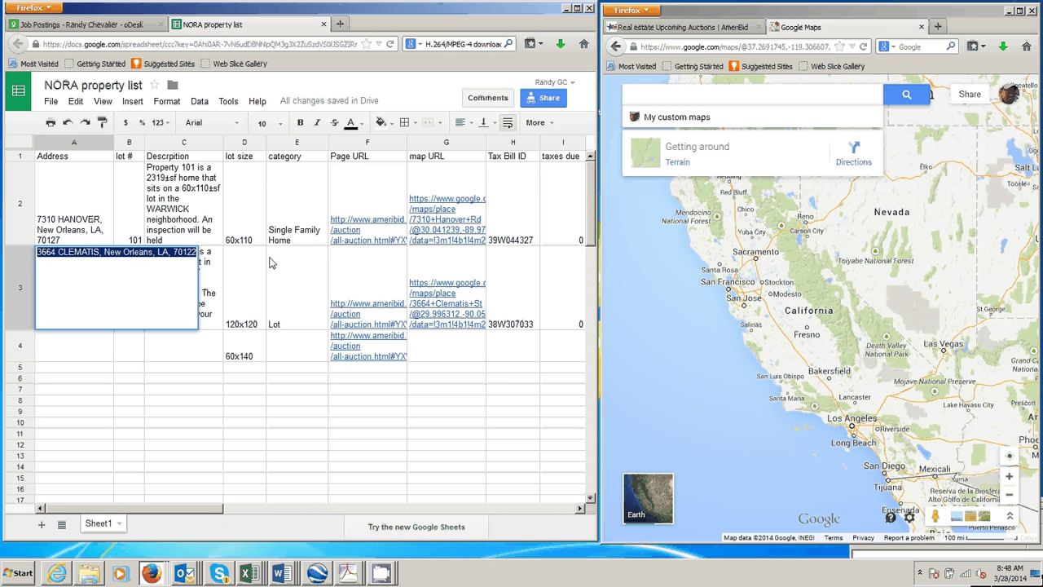
{"action": "left_click", "coordinate": [660, 103]}
{"action": "key", "text": "ctrl+v"}
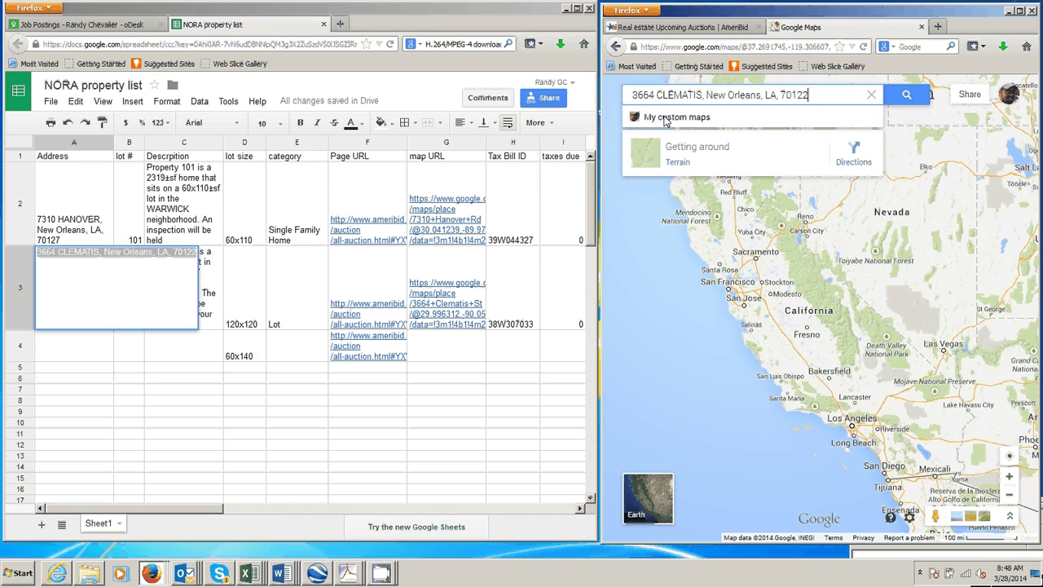
{"action": "left_click", "coordinate": [907, 95]}
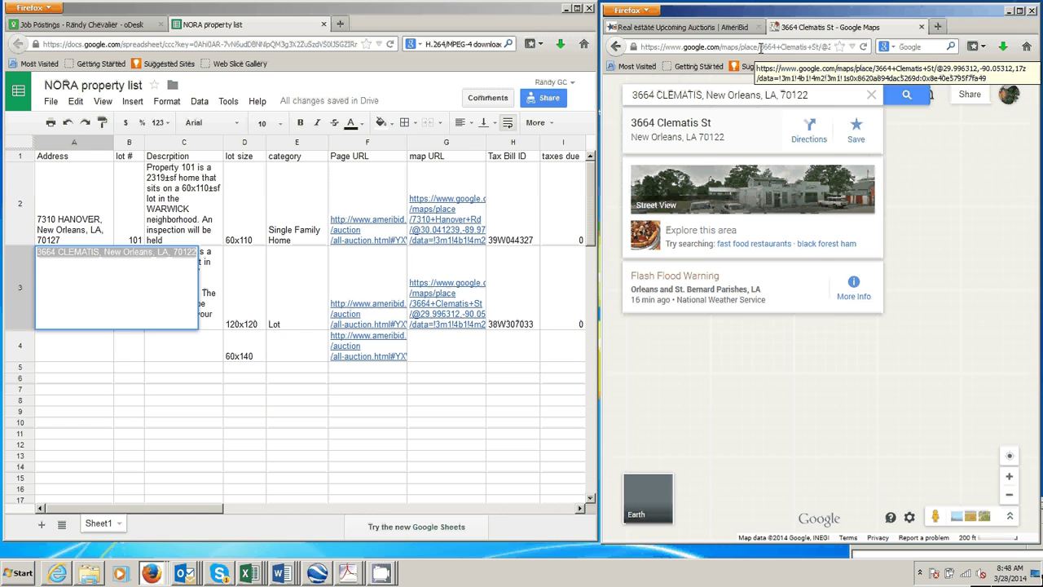
{"action": "left_click", "coordinate": [761, 46]}
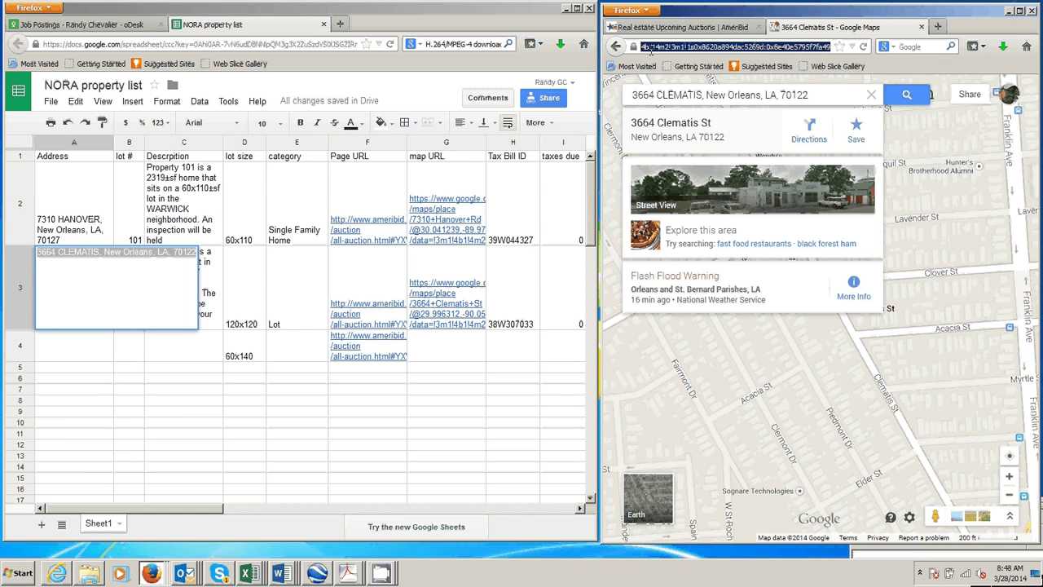
{"action": "left_click", "coordinate": [453, 346]}
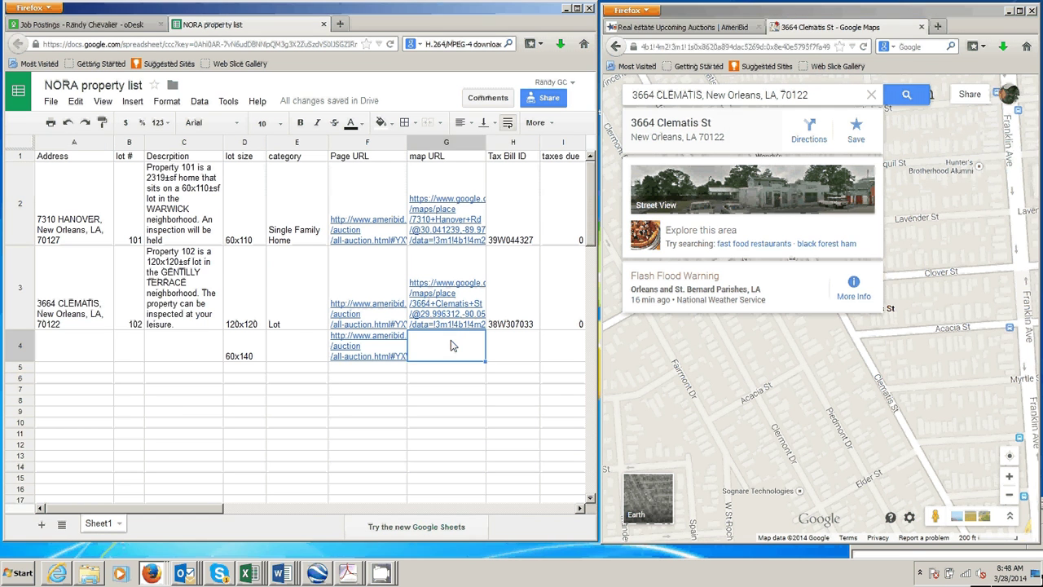
{"action": "key", "text": "ctrl+v"}
{"action": "key", "text": "Tab"}
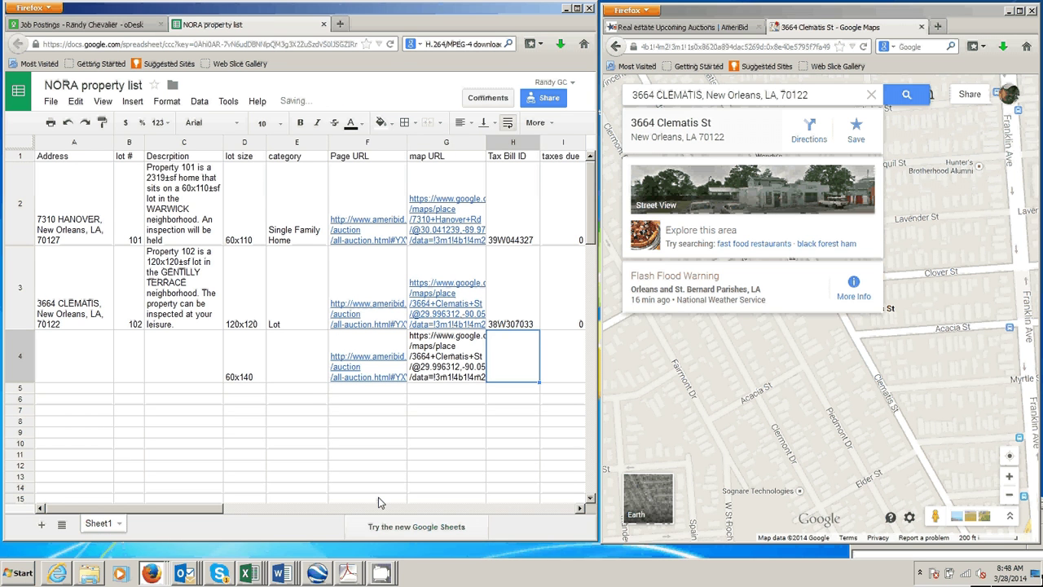
{"action": "left_click", "coordinate": [276, 545]}
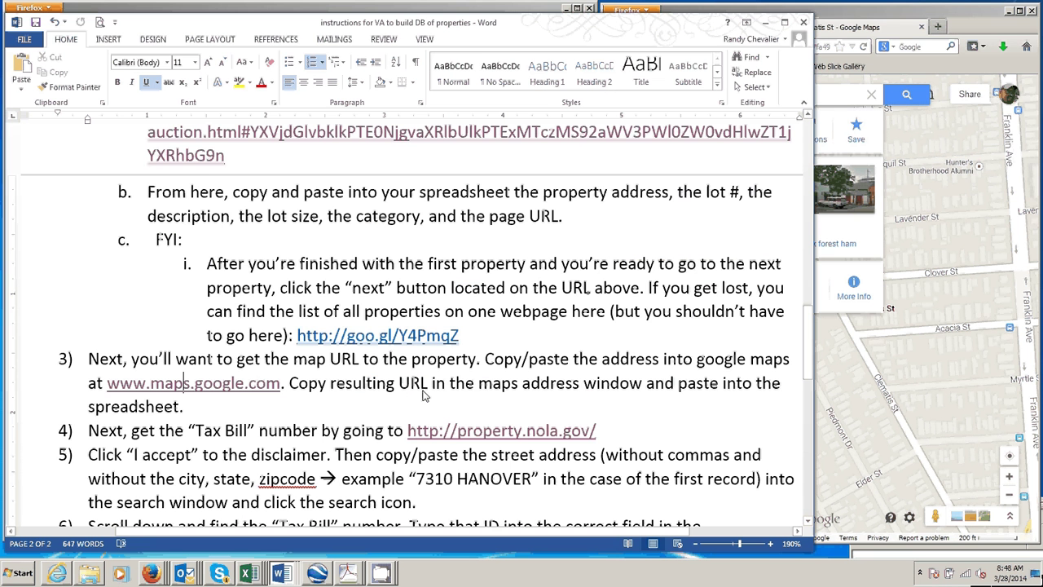
Open property.nola.gov from step 4 in the right Firefox window and minimize Word.
{"action": "scroll", "coordinate": [333, 302], "scroll_direction": "down", "scroll_amount": 2}
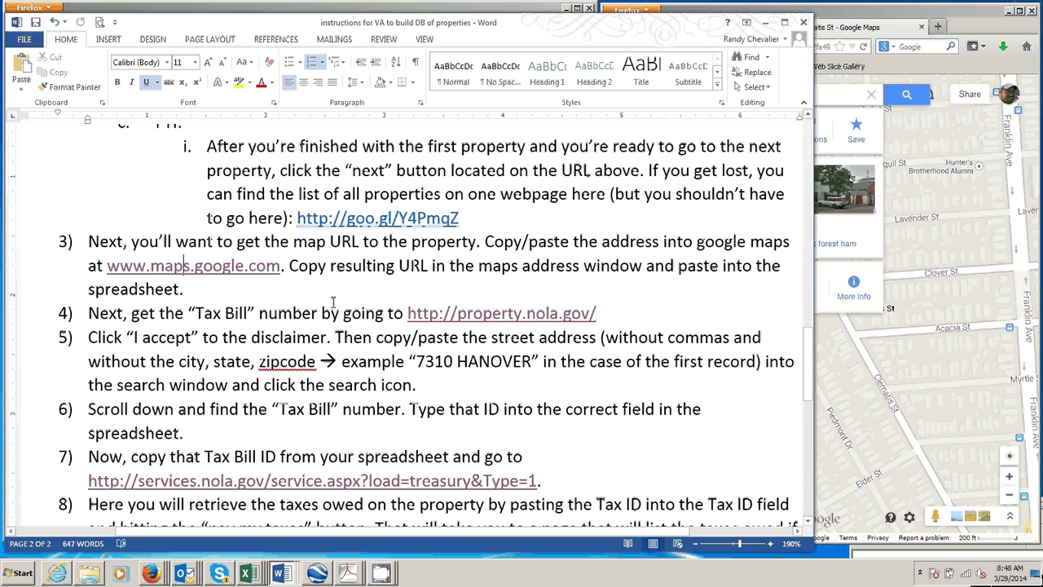
{"action": "left_click", "coordinate": [461, 315], "text": "ctrl"}
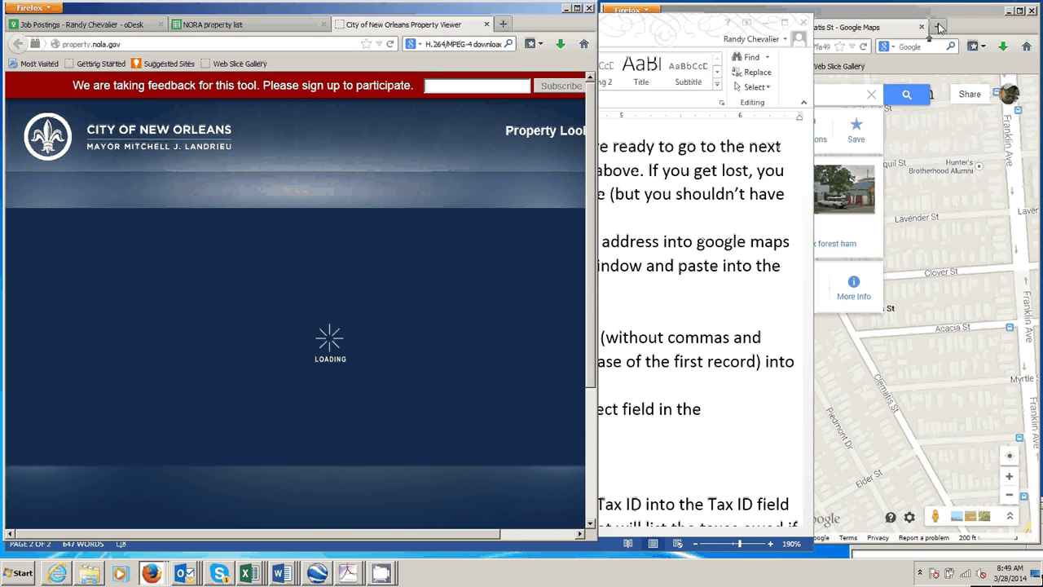
{"action": "left_click_drag", "start_coordinate": [938, 28], "coordinate": [938, 29]}
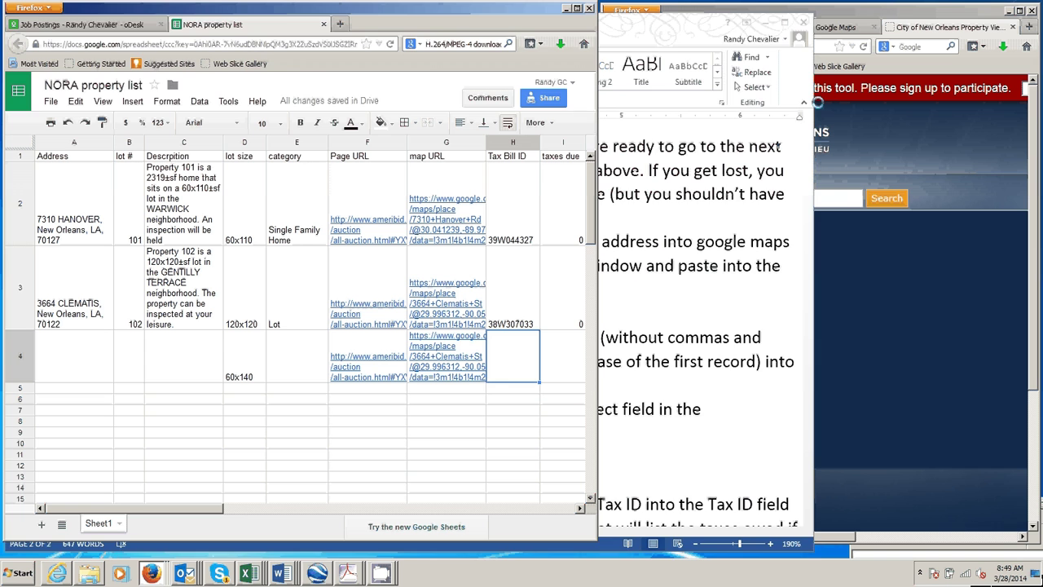
{"action": "left_click", "coordinate": [766, 23]}
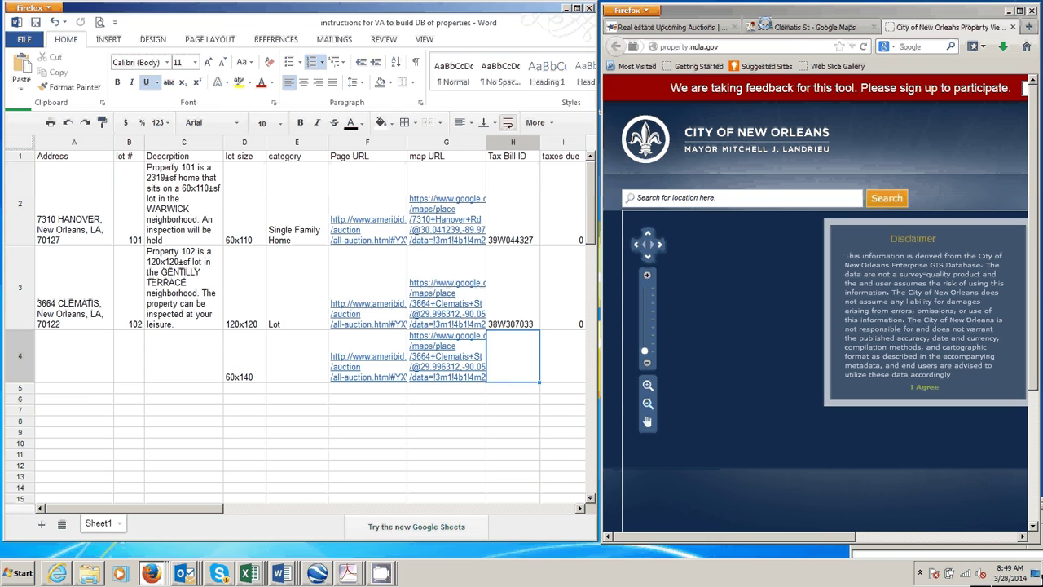
{"action": "left_click", "coordinate": [925, 389]}
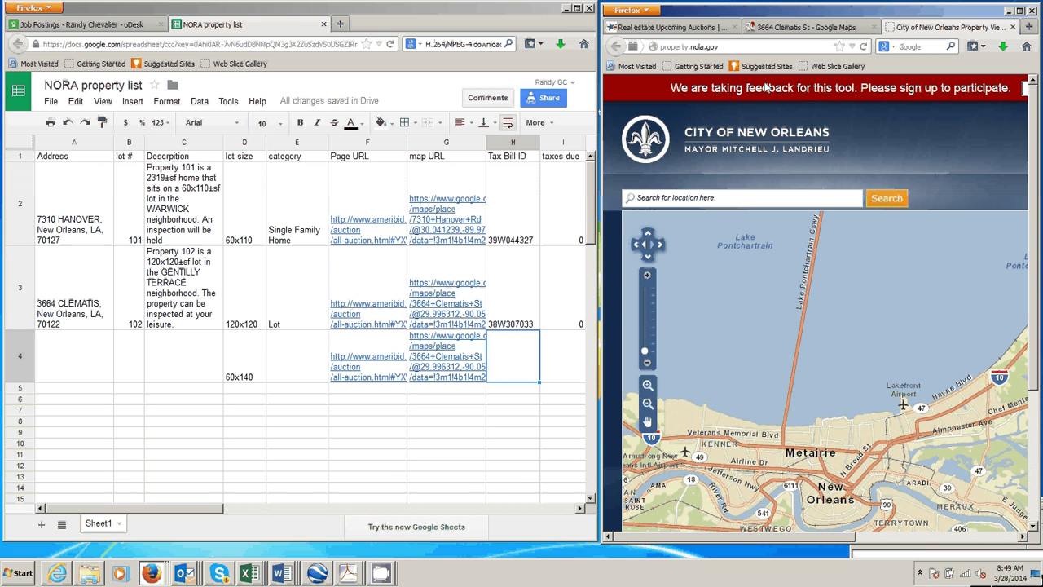
{"action": "left_click", "coordinate": [783, 28]}
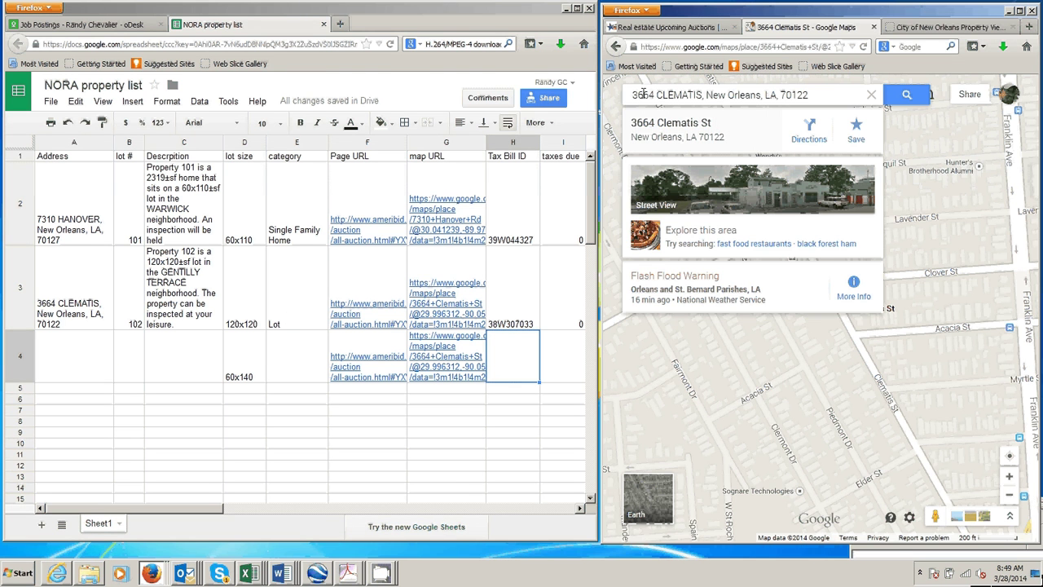
{"action": "left_click_drag", "start_coordinate": [643, 95], "coordinate": [702, 95]}
{"action": "key", "text": "ctrl+c"}
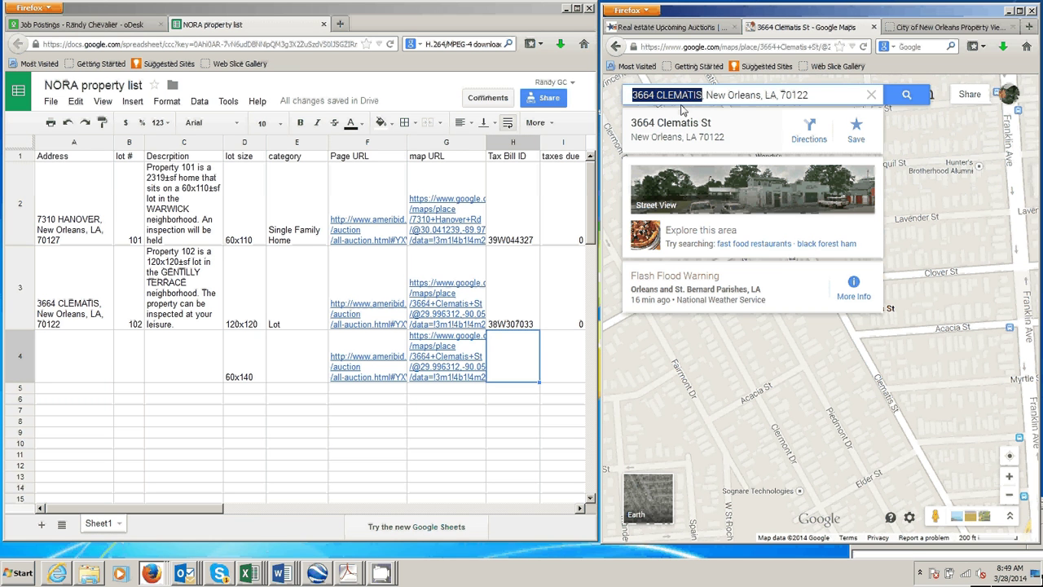
{"action": "left_click", "coordinate": [903, 31]}
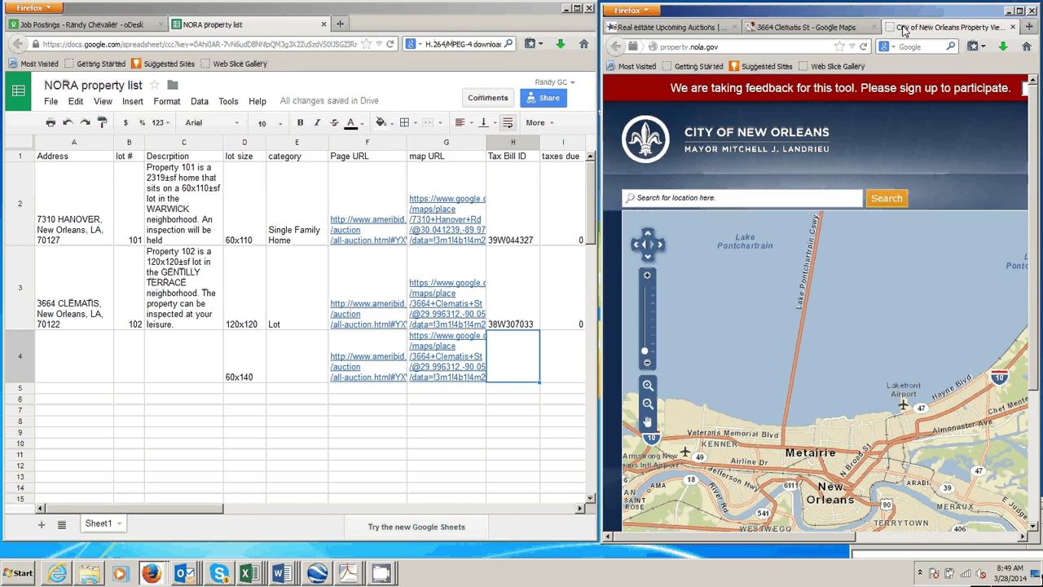
{"action": "left_click", "coordinate": [727, 201]}
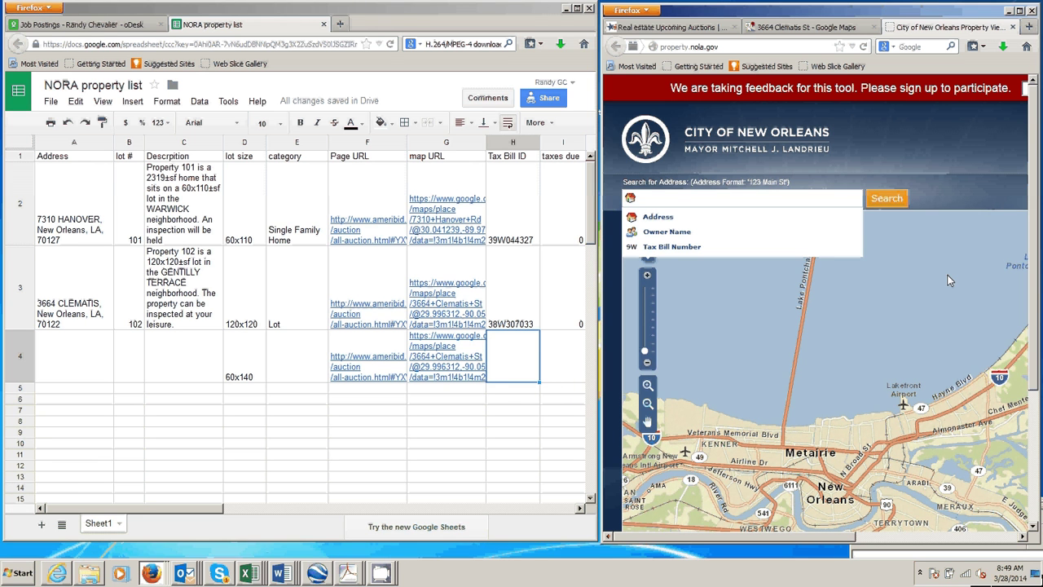
{"action": "left_click", "coordinate": [865, 46]}
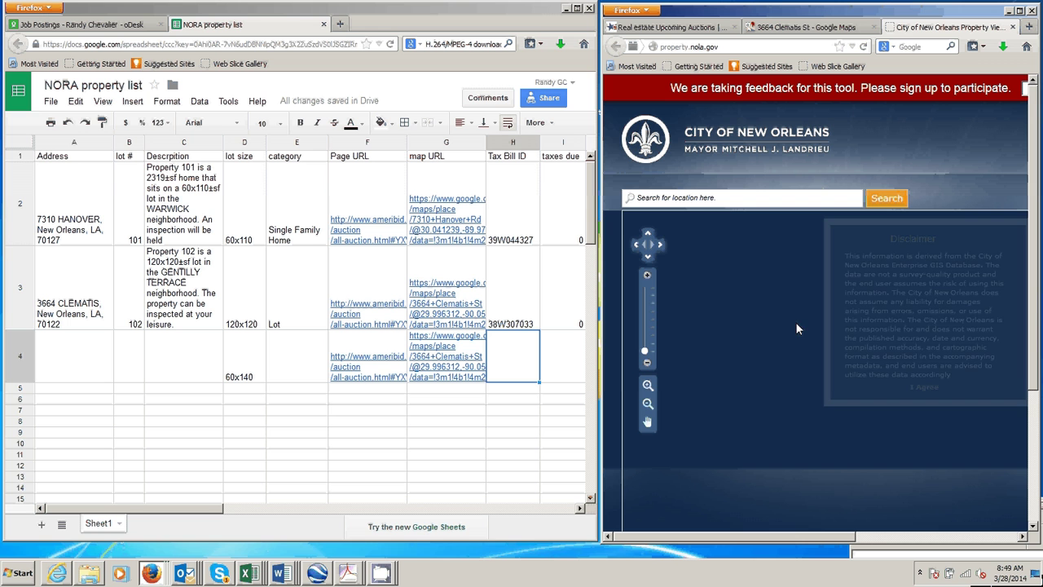
{"action": "left_click", "coordinate": [929, 388]}
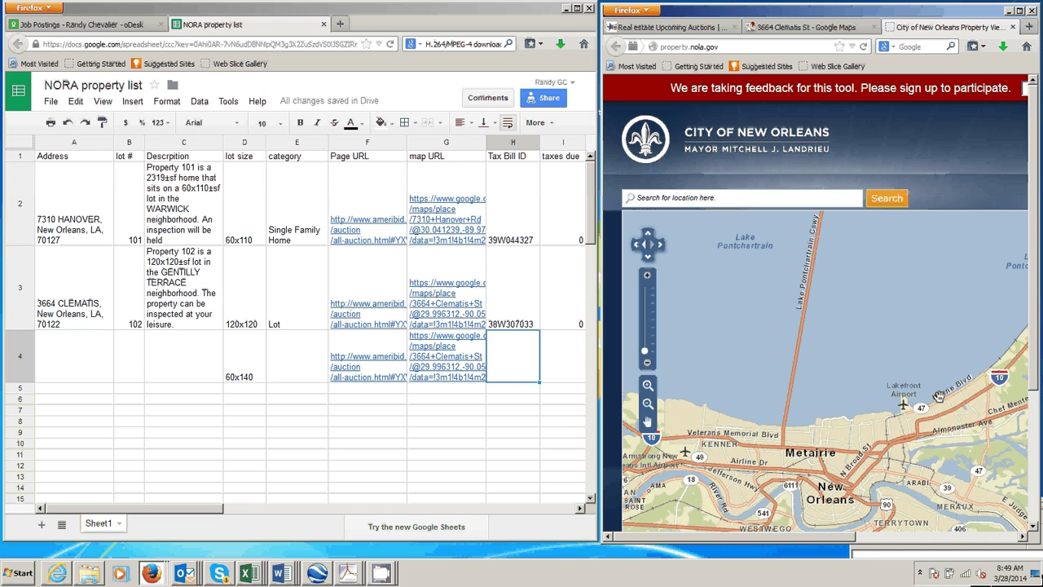
{"action": "left_click", "coordinate": [704, 200]}
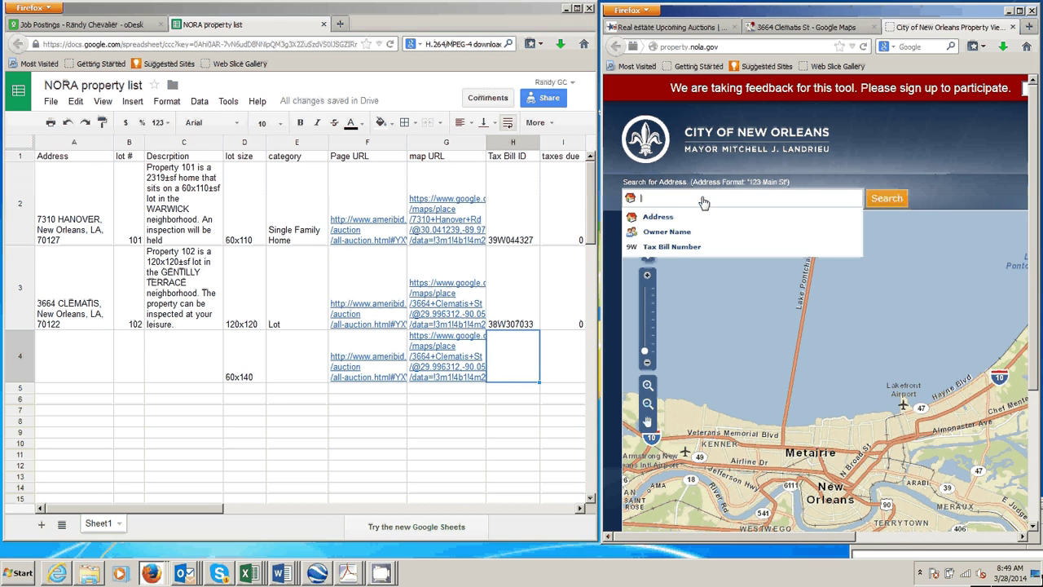
{"action": "key", "text": "ctrl+v"}
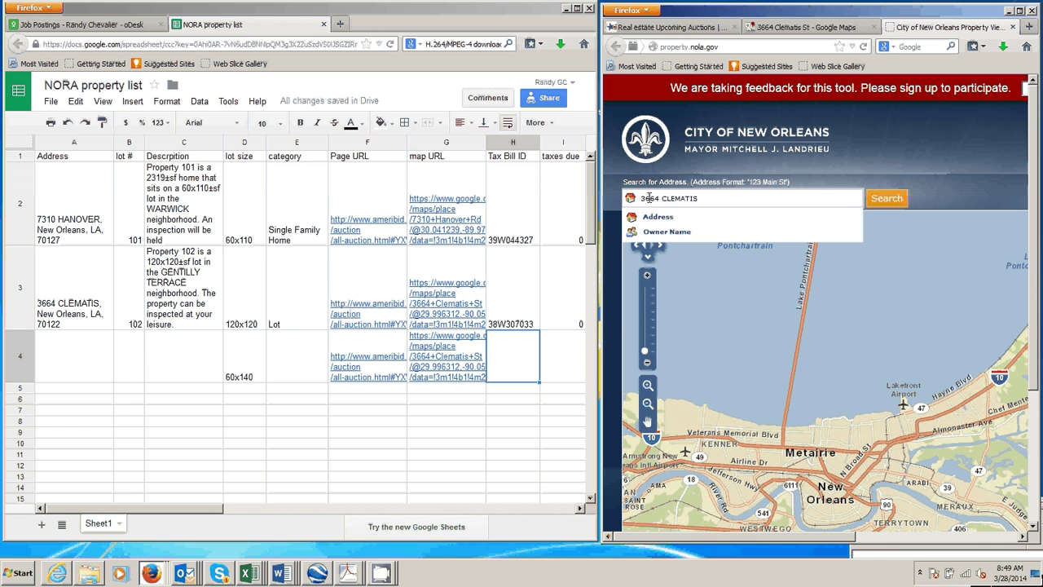
{"action": "left_click", "coordinate": [880, 204]}
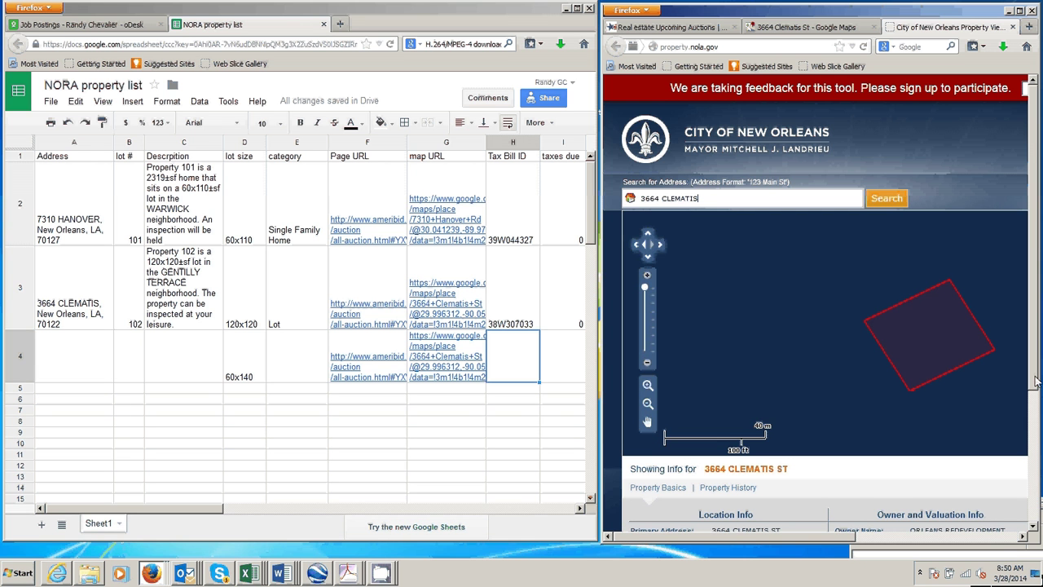
{"action": "left_click_drag", "start_coordinate": [1036, 382], "coordinate": [1040, 447]}
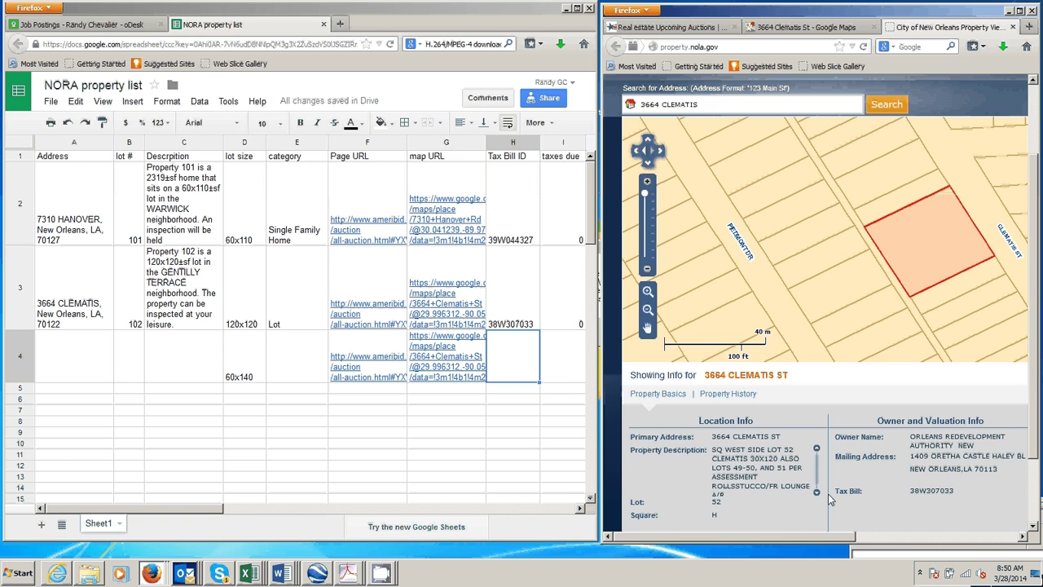
{"action": "left_click", "coordinate": [516, 300]}
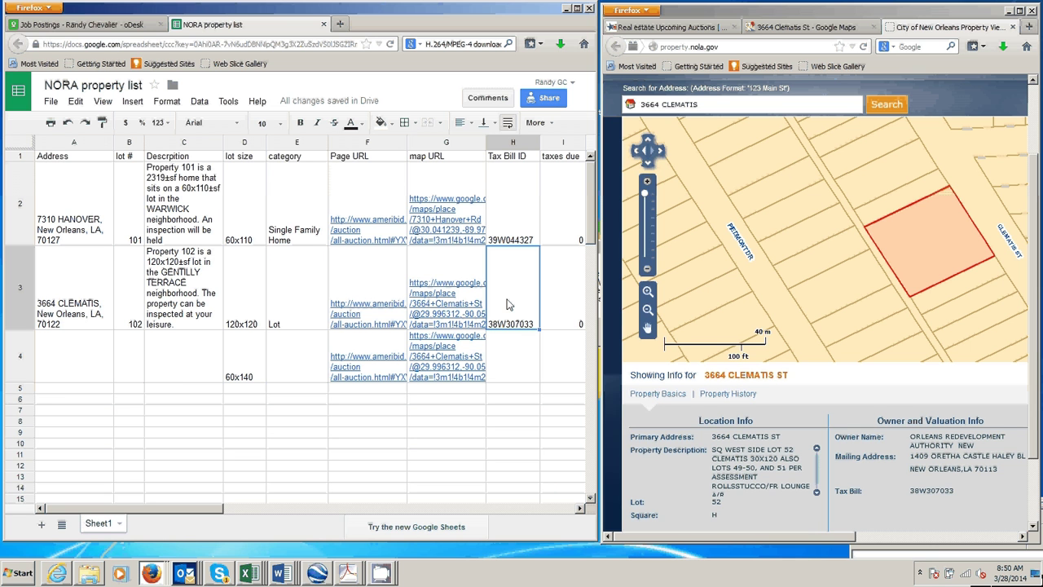
{"action": "double_click", "coordinate": [508, 251]}
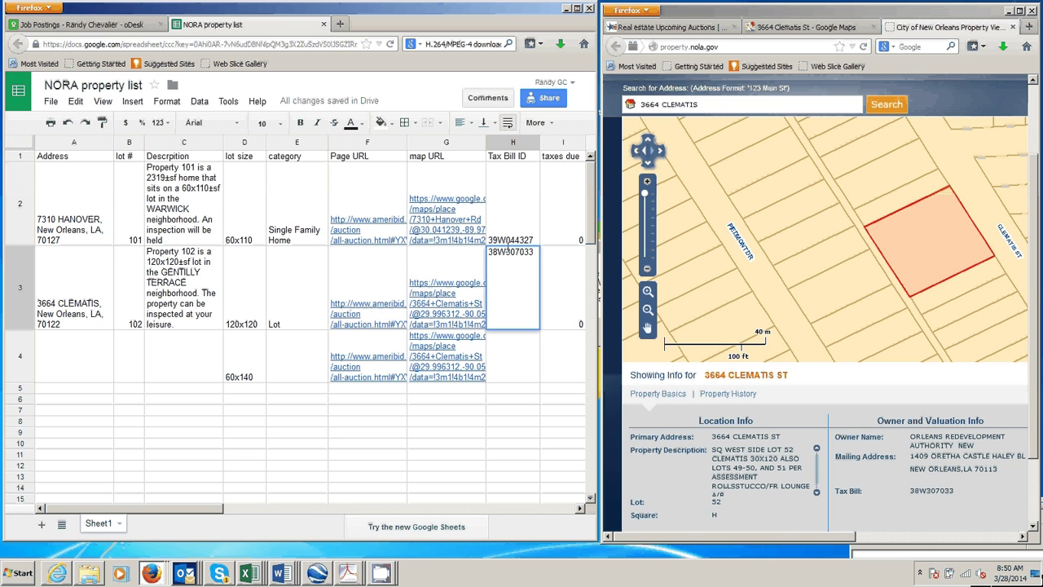
{"action": "double_click", "coordinate": [509, 251]}
{"action": "key", "text": "ctrl+c"}
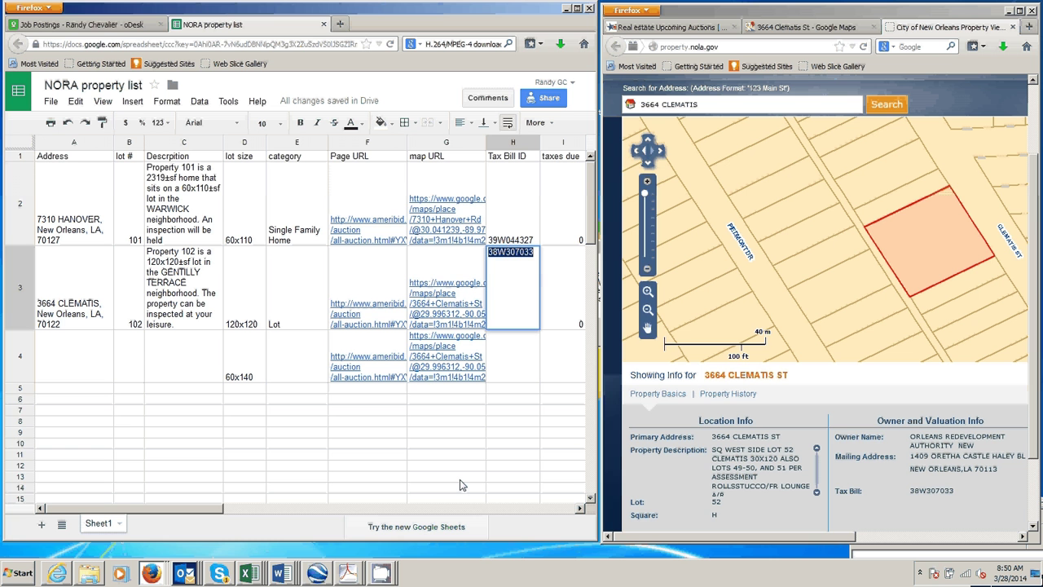
{"action": "left_click", "coordinate": [281, 573]}
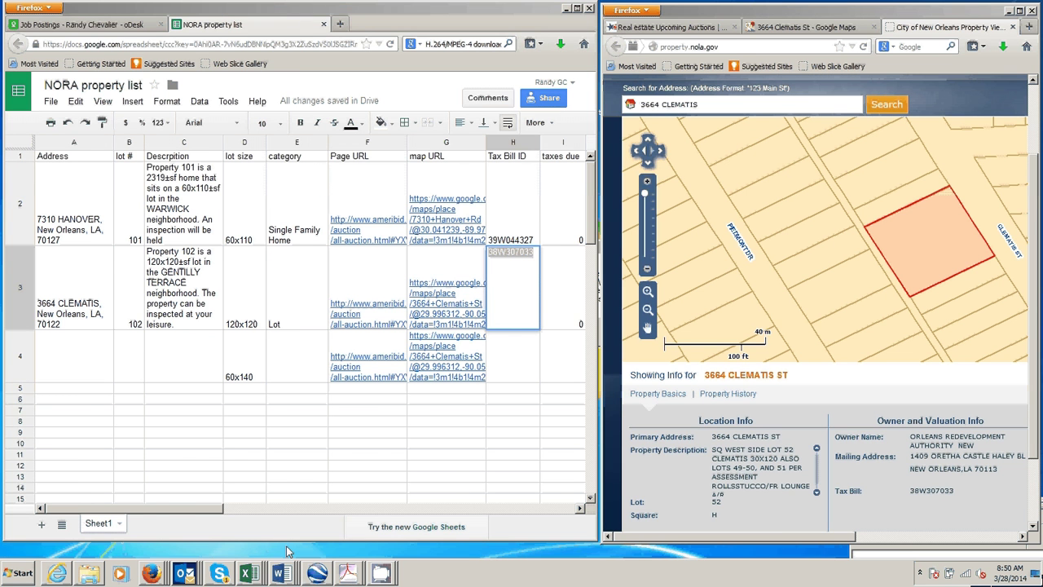
{"action": "scroll", "coordinate": [327, 483], "scroll_direction": "down", "scroll_amount": 2}
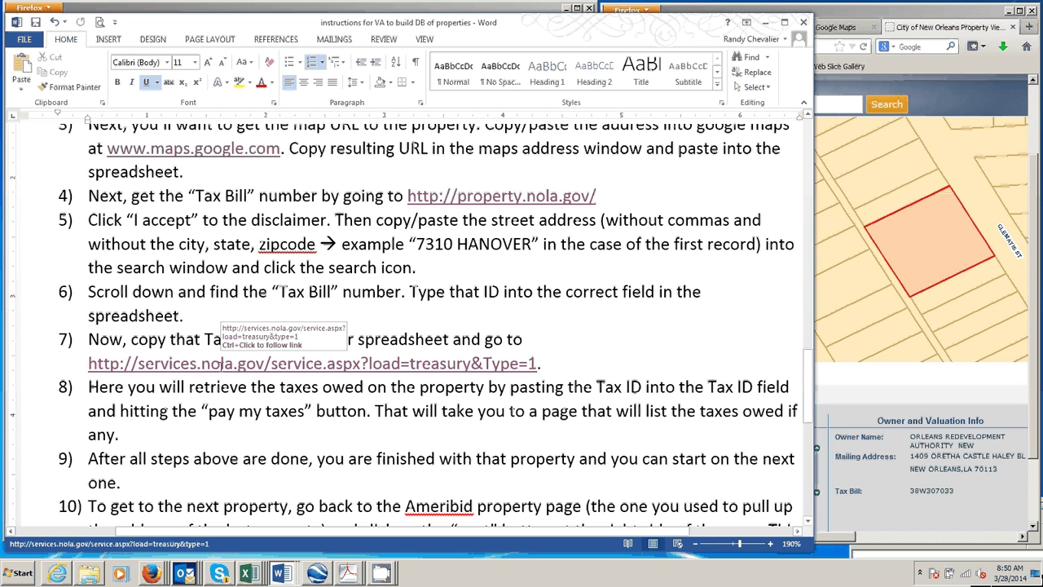
{"action": "left_click", "coordinate": [222, 367], "text": "ctrl"}
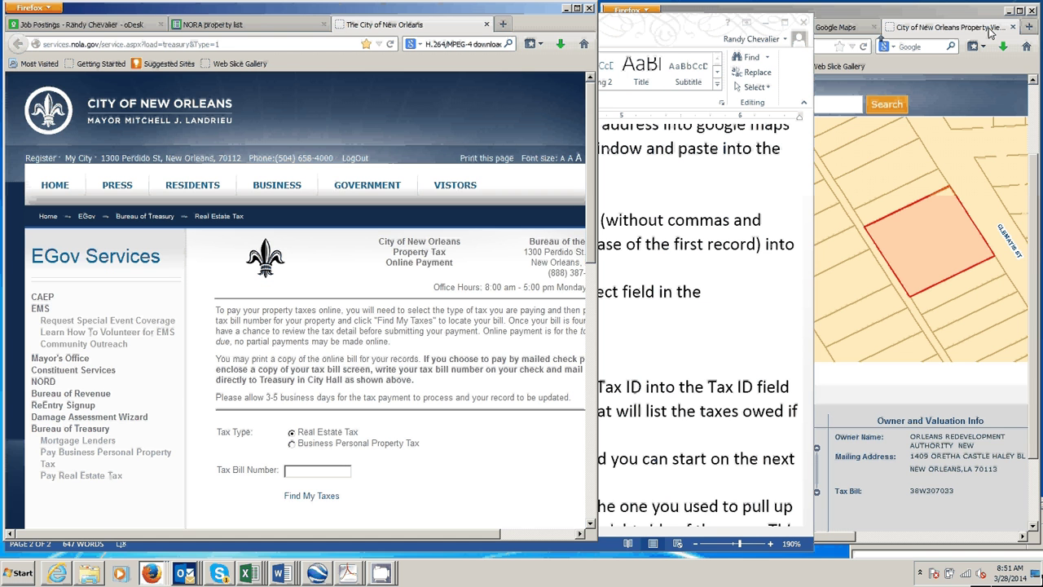
{"action": "left_click_drag", "start_coordinate": [991, 32], "coordinate": [991, 49]}
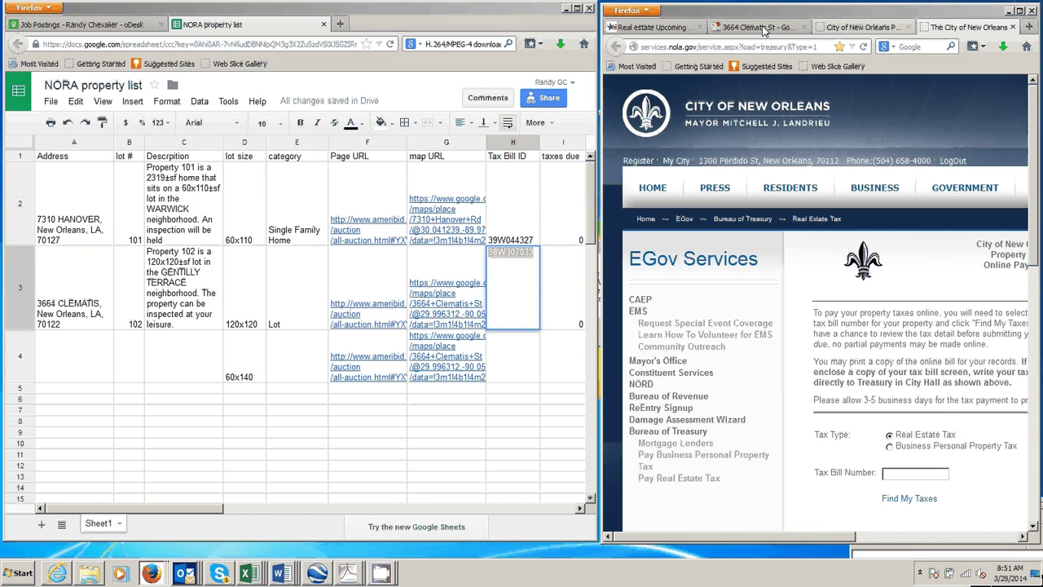
{"action": "left_click", "coordinate": [893, 471]}
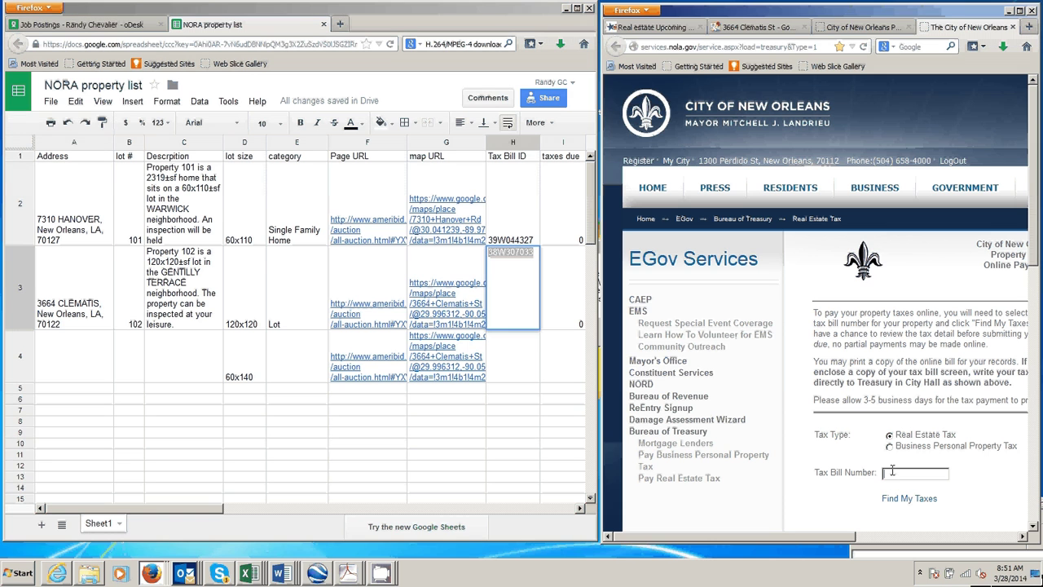
{"action": "key", "text": "ctrl+v"}
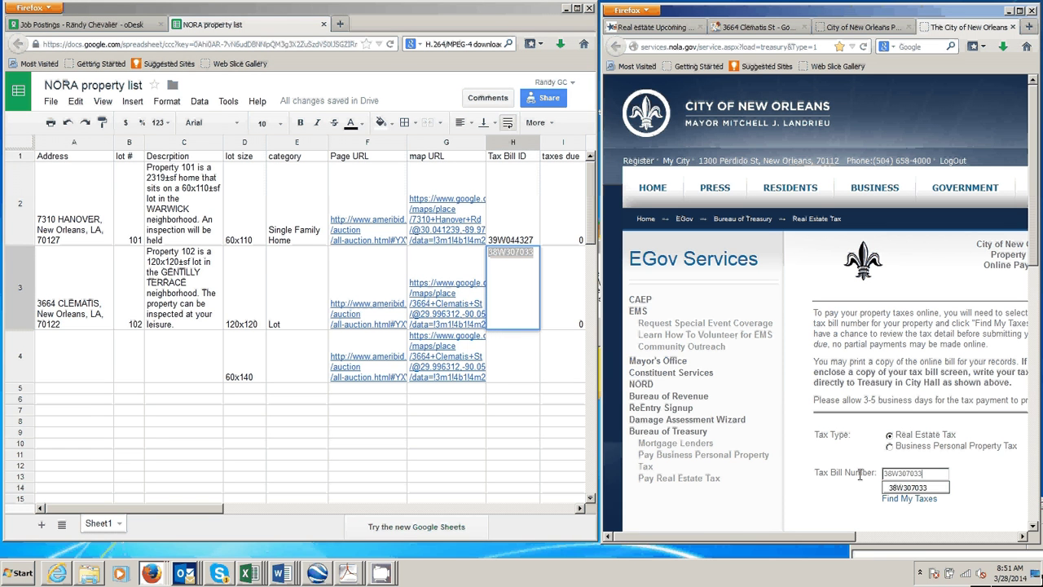
{"action": "left_click", "coordinate": [895, 500]}
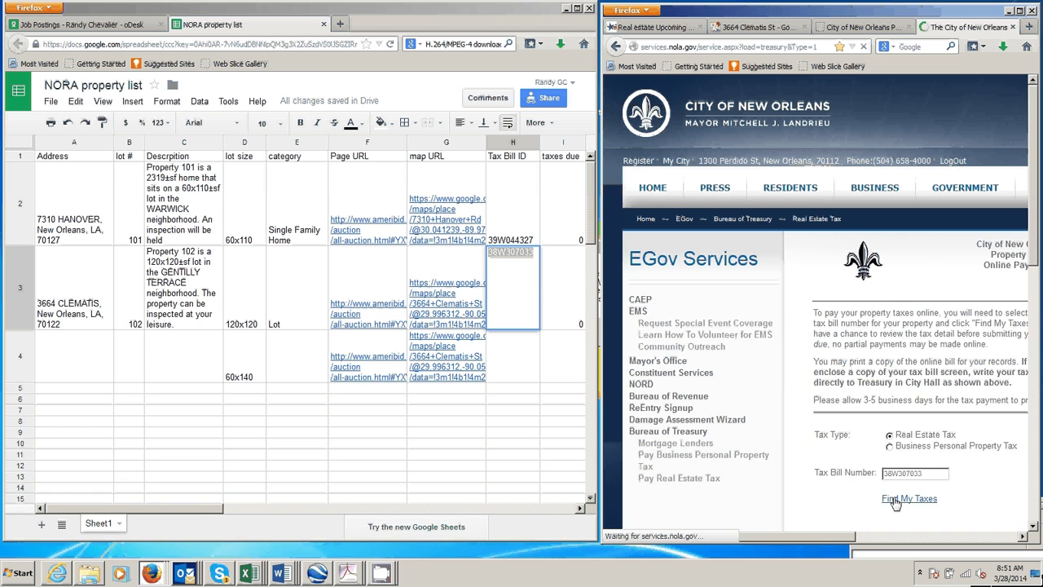
{"action": "left_click_drag", "start_coordinate": [836, 538], "coordinate": [1004, 550]}
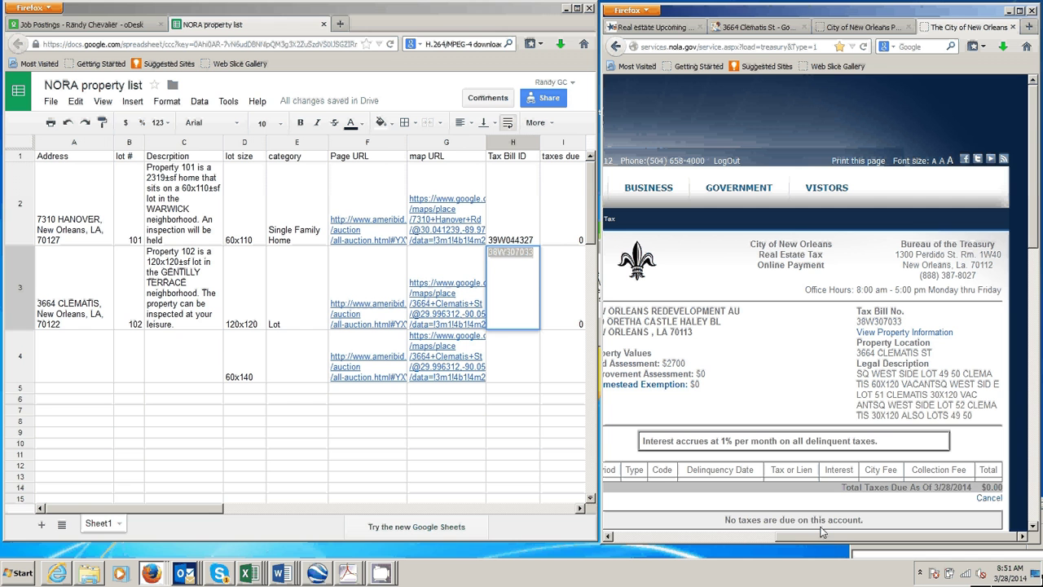
Record 0 taxes due for Clematis in cell I3.
{"action": "left_click", "coordinate": [554, 326]}
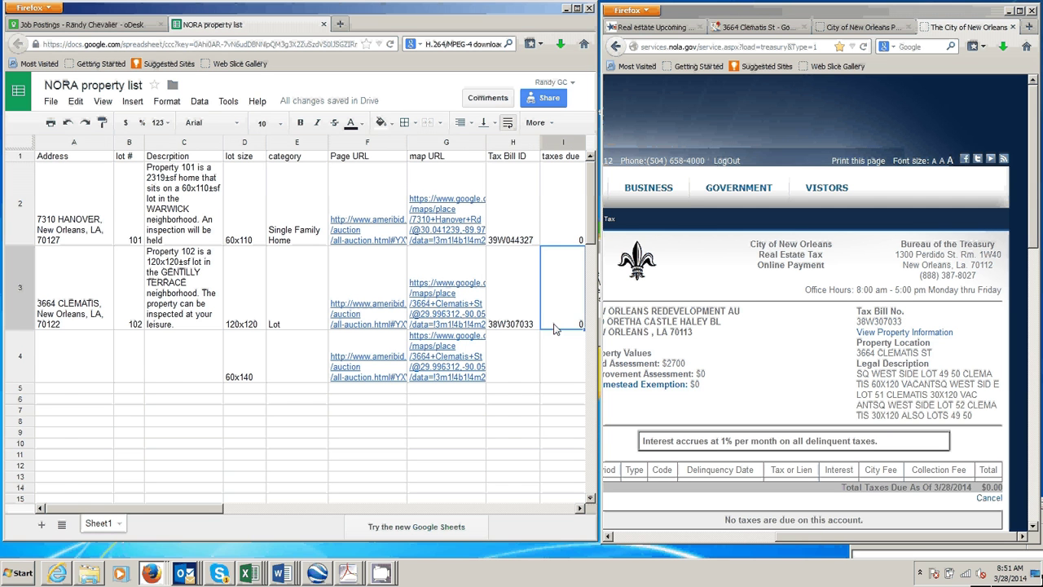
{"action": "type", "text": "0"}
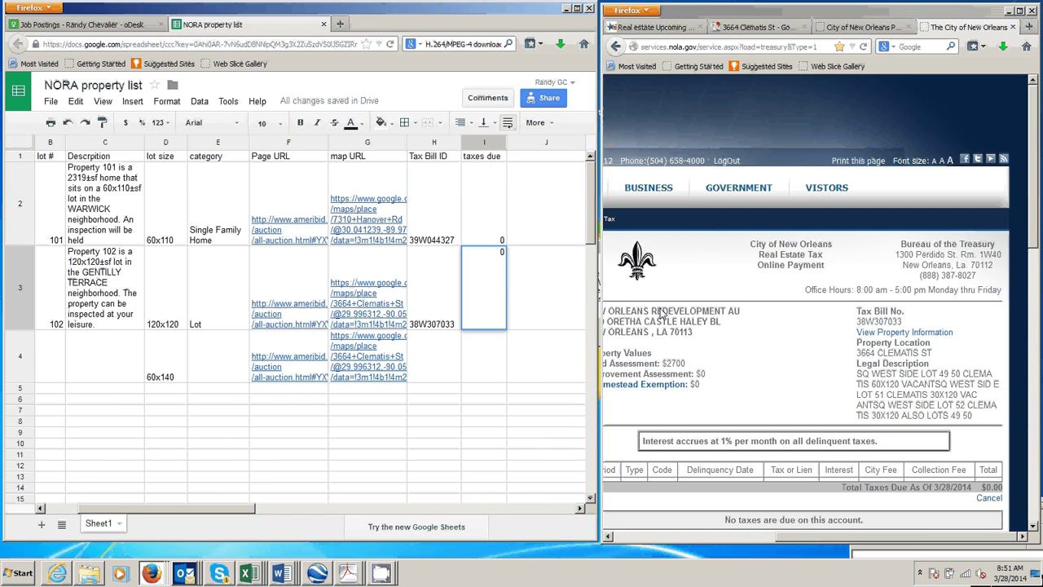
{"action": "left_click", "coordinate": [652, 27]}
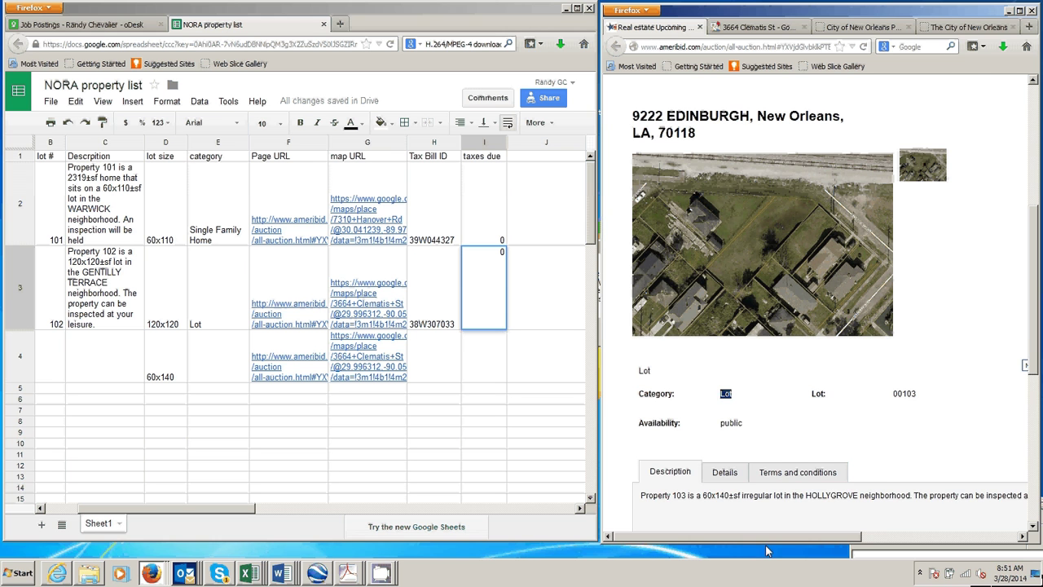
{"action": "left_click_drag", "start_coordinate": [766, 551], "coordinate": [902, 536]}
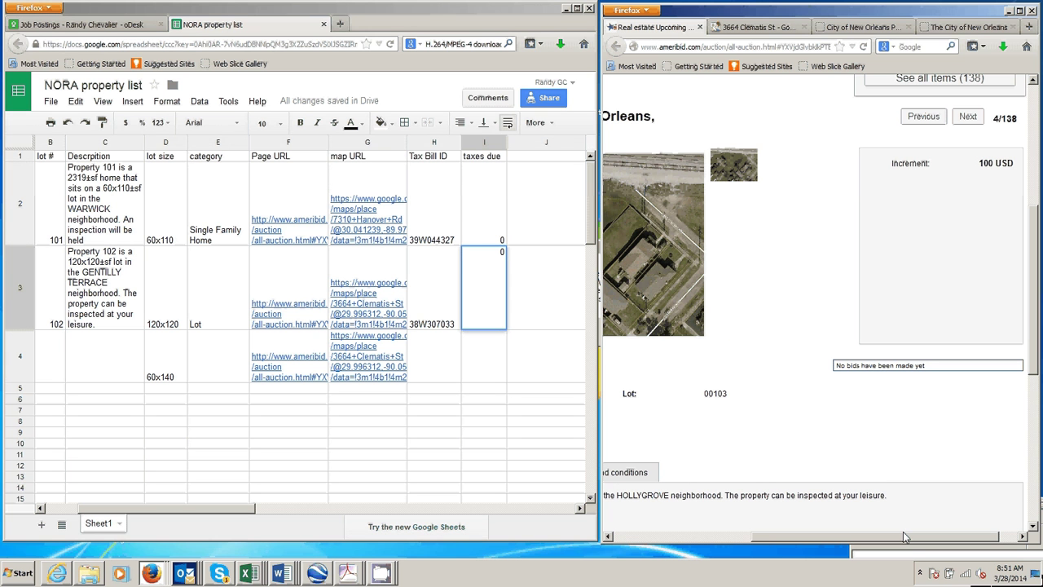
{"action": "left_click", "coordinate": [970, 116]}
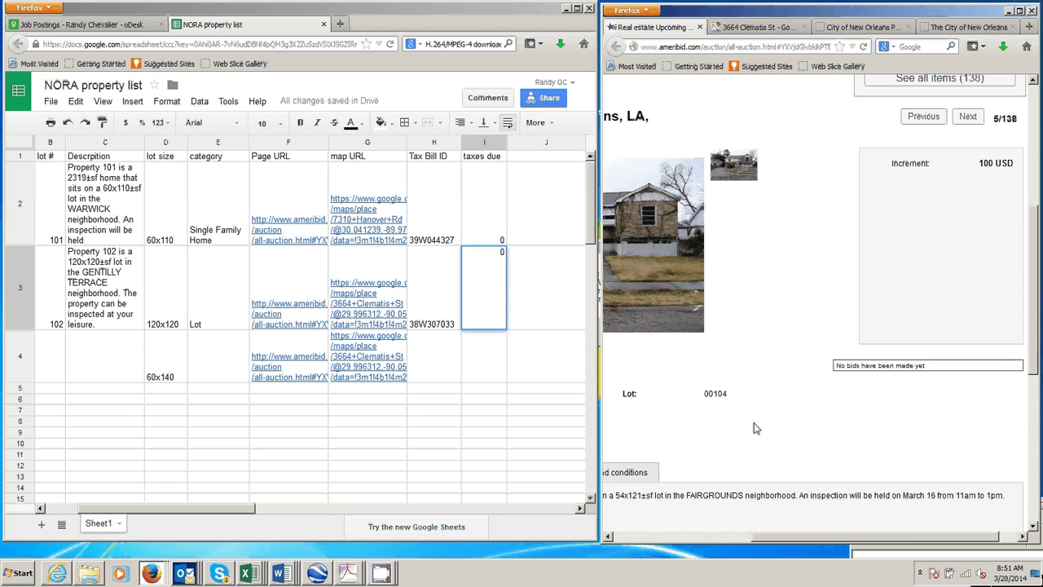
{"action": "left_click_drag", "start_coordinate": [787, 536], "coordinate": [642, 537]}
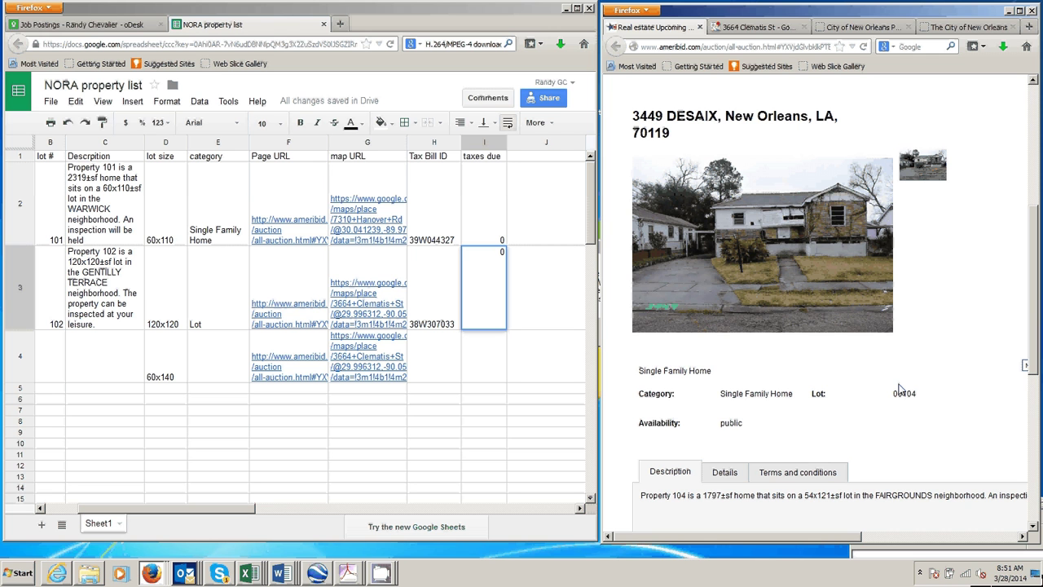